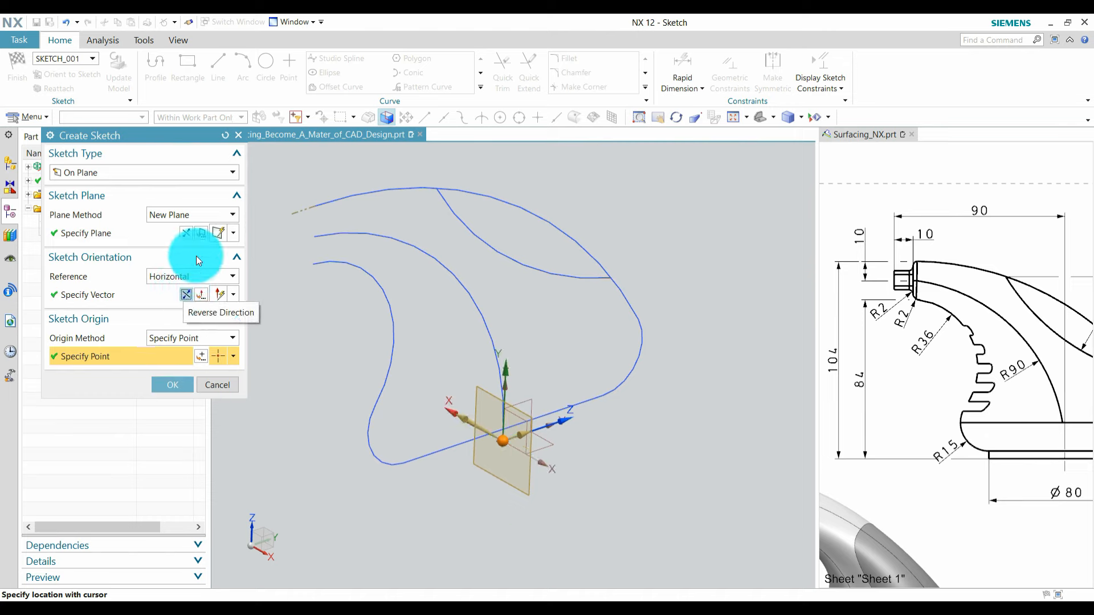
Step: Reverse the sketch plane's normal, toggle the horizontal reference direction, and create the sketch on that plane
left_click(185, 230)
left_click(187, 295)
left_click(187, 295)
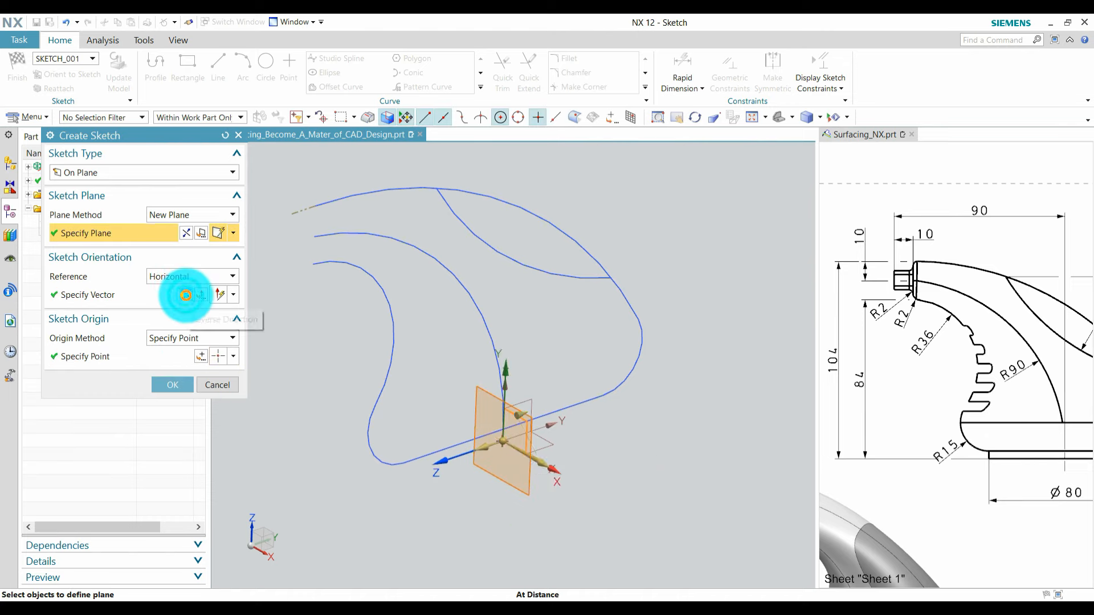
left_click(167, 381)
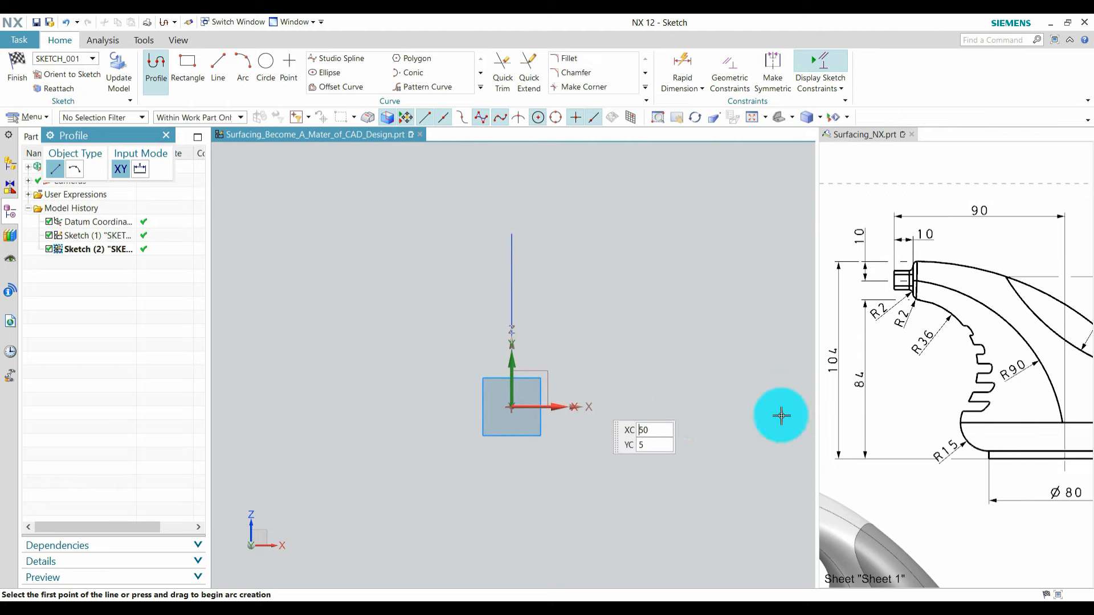
Step: Examine the front view in the reference drawing and check the new sketch plane's orientation against the existing side-profile curves
scroll(956, 403, "down", 1)
scroll(956, 402, "down", 3)
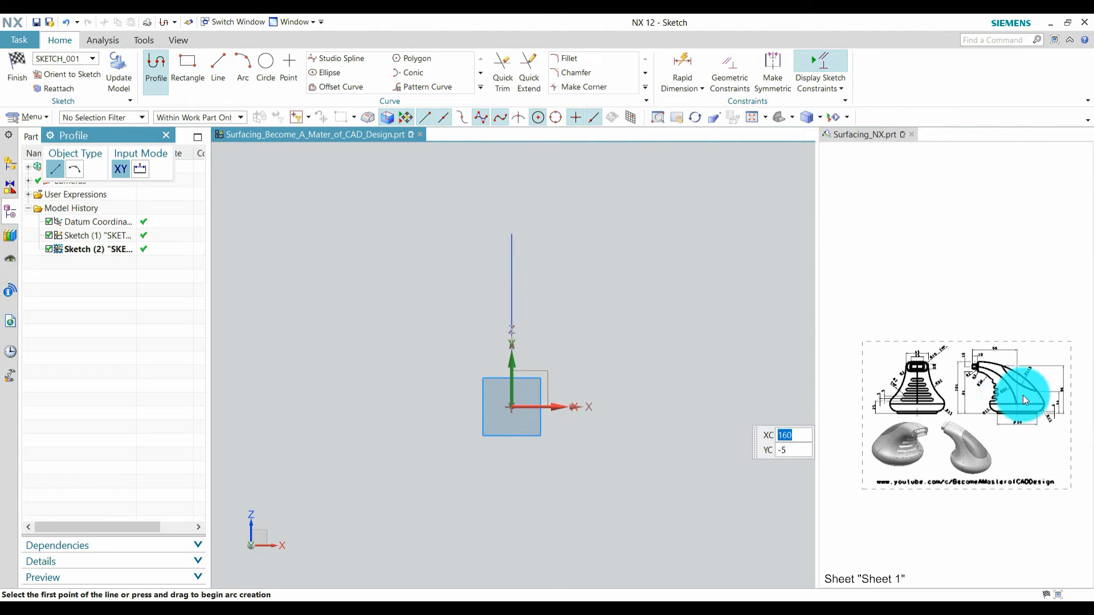
scroll(871, 397, "up", 3)
scroll(913, 390, "down", 2)
scroll(1037, 386, "up", 2)
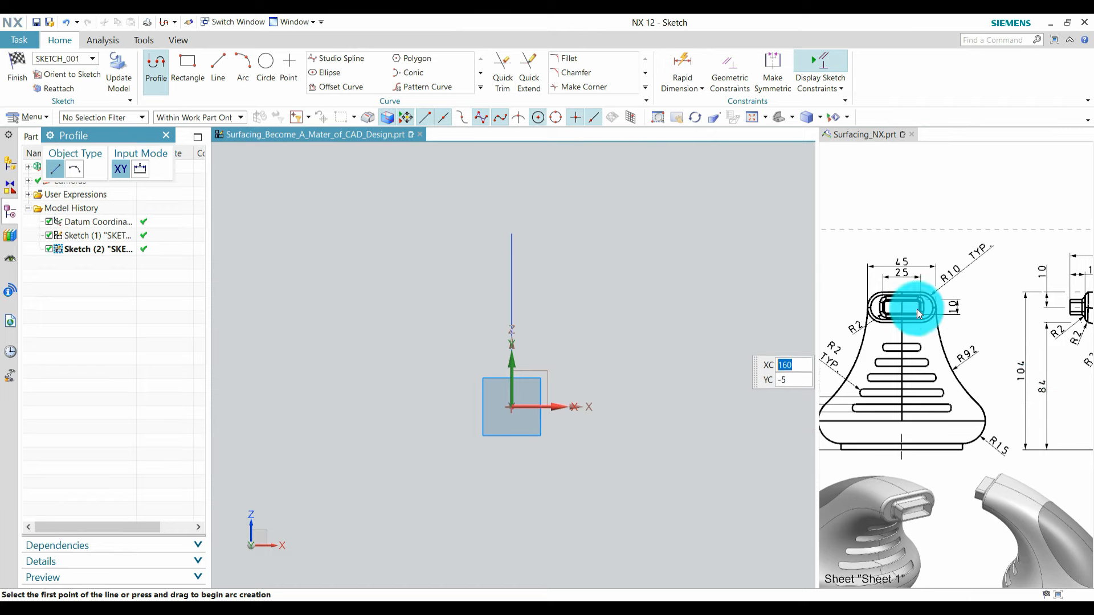
scroll(918, 309, "down", 1)
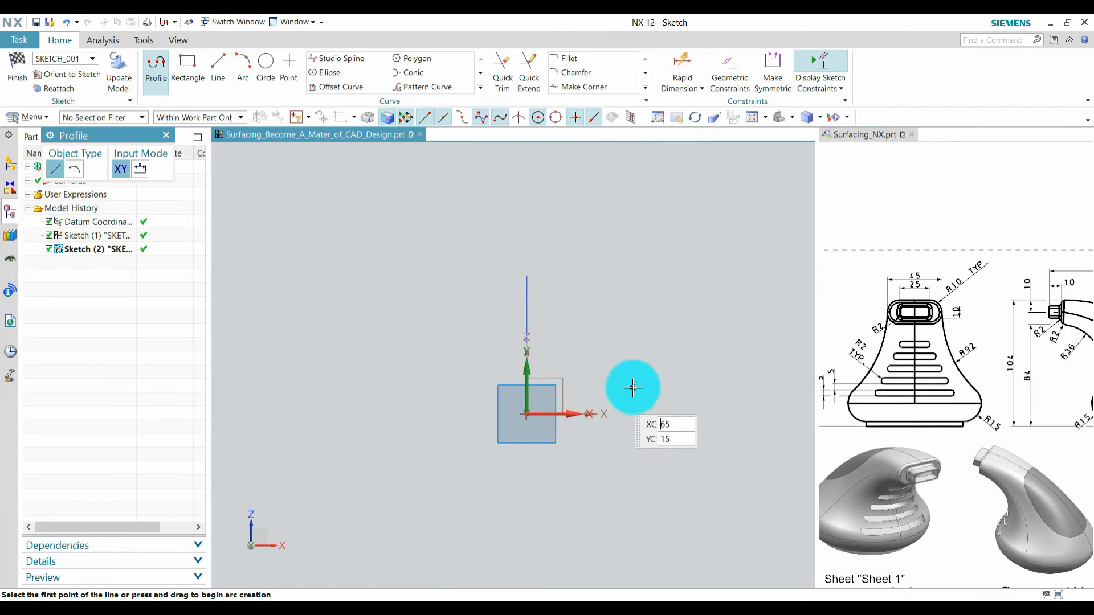
mouse_move(647, 408)
middle_mouse_down()
mouse_move(605, 425)
mouse_move(505, 433)
mouse_move(547, 456)
middle_mouse_up()
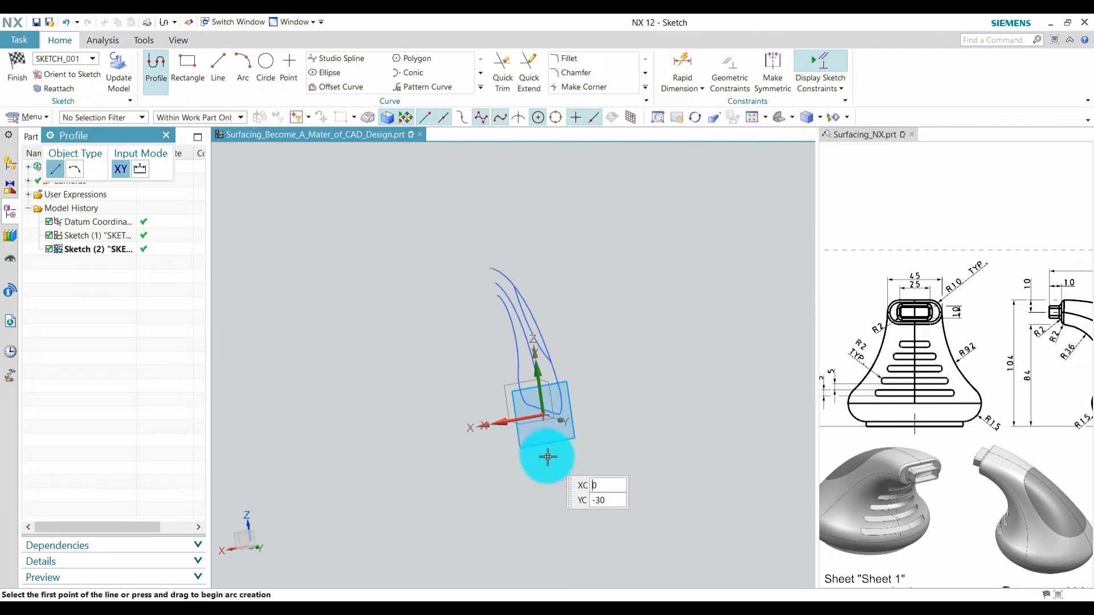
key("F8")
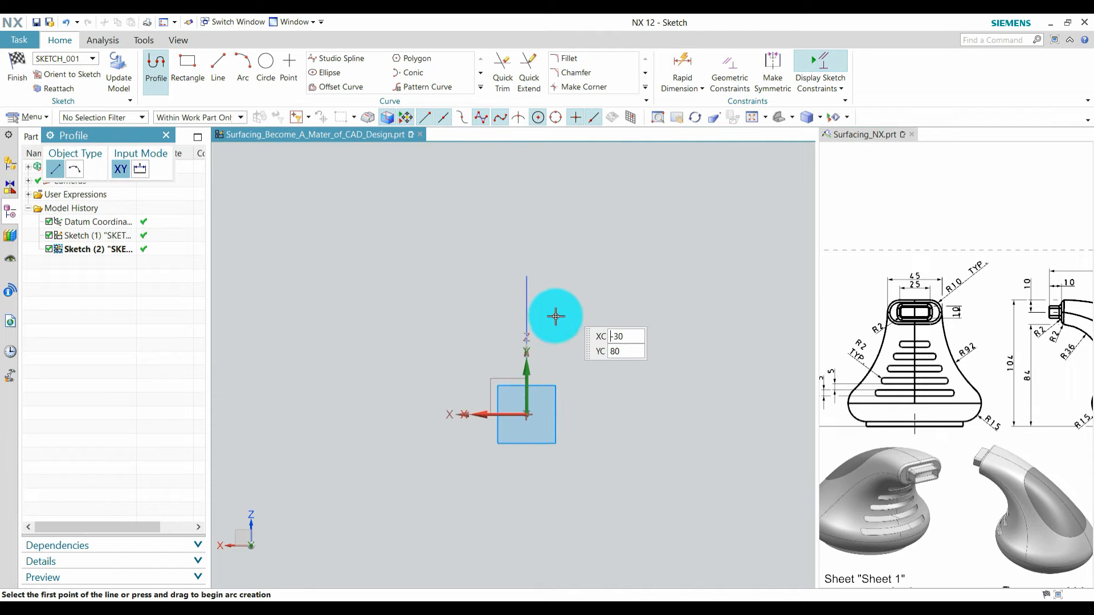
middle_click_drag(454, 353, 582, 368)
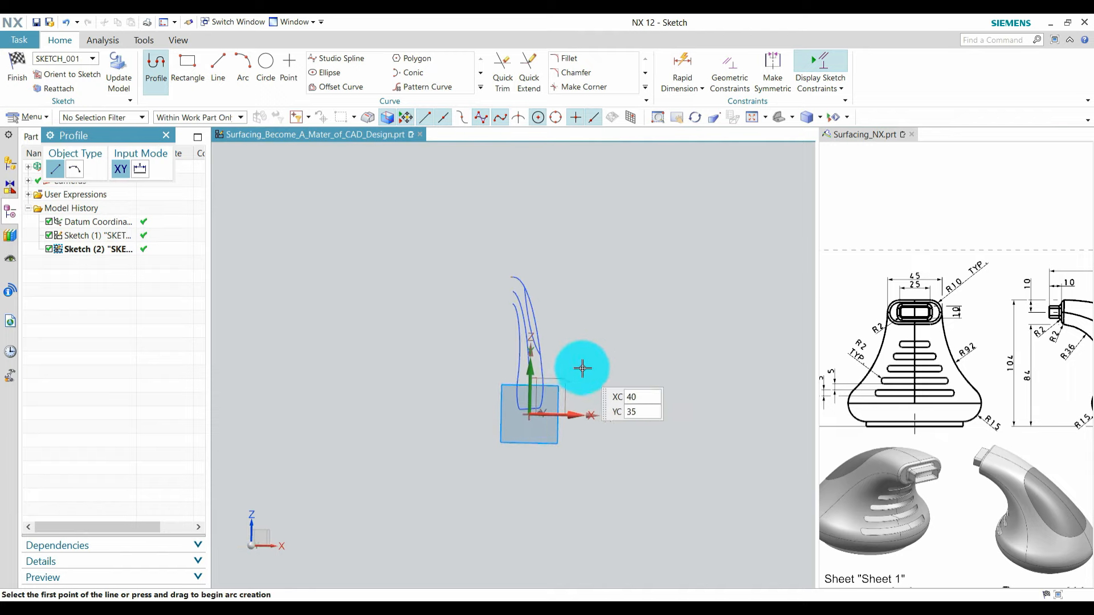
key("F8")
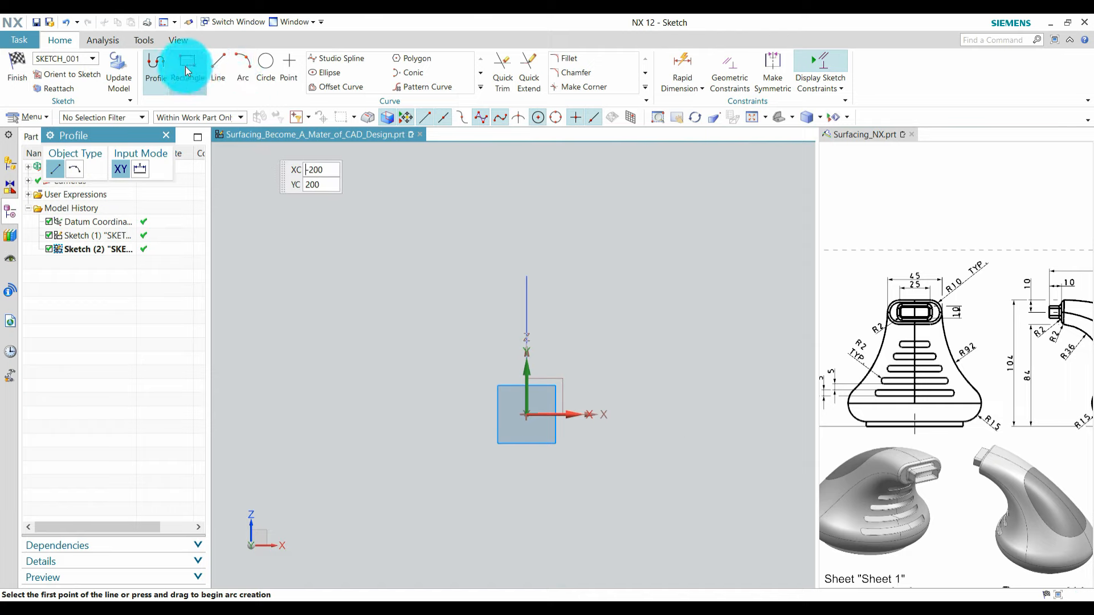
Step: Draw a horizontal line about 94 mm long just above the sketch origin, crossing the vertical axis
left_click(212, 67)
left_click(460, 402)
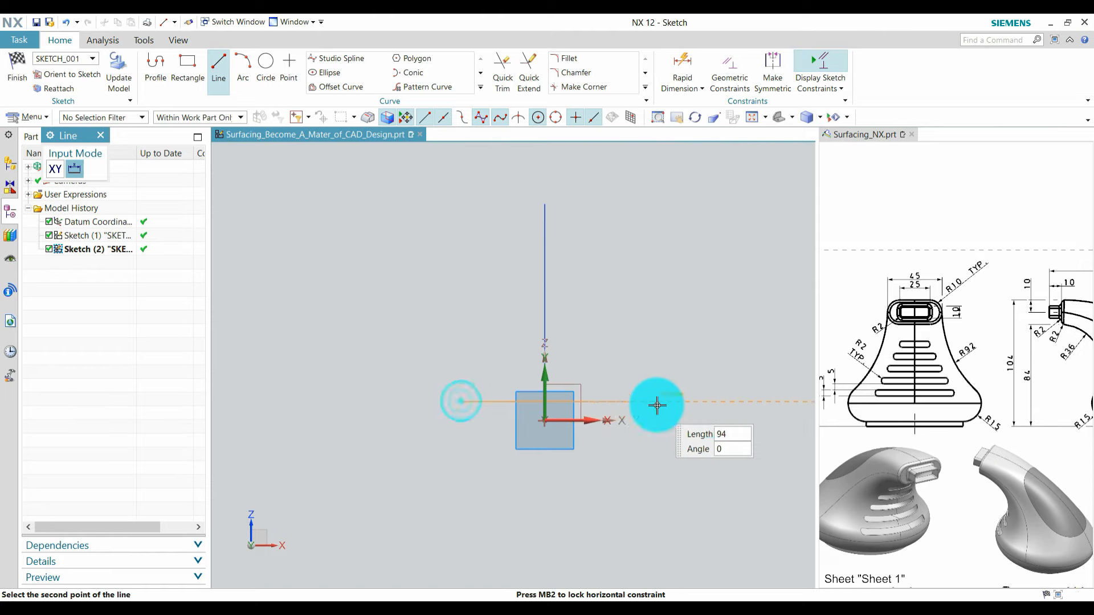
left_click(657, 404)
key("Escape")
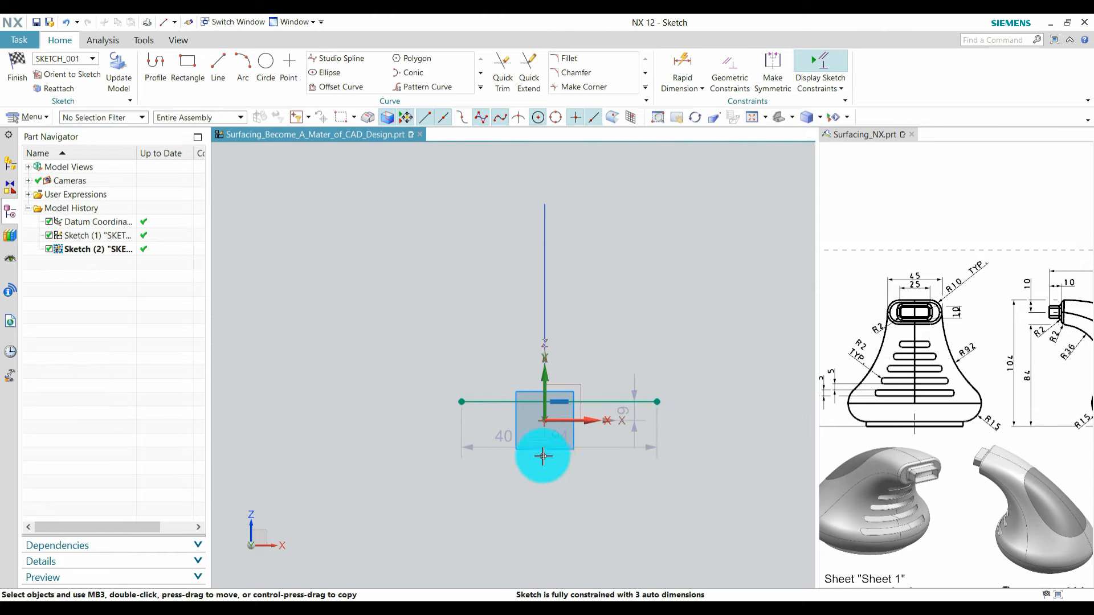
Step: Set the horizontal line's overall length to 80/2 mm
double_click(500, 440)
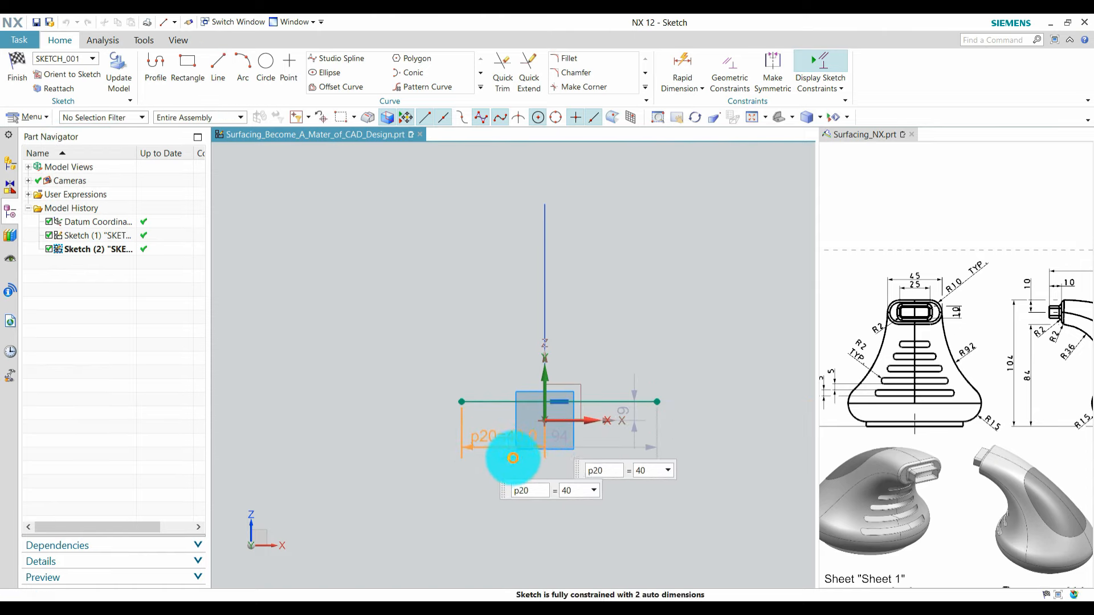
key("Escape")
double_click(614, 449)
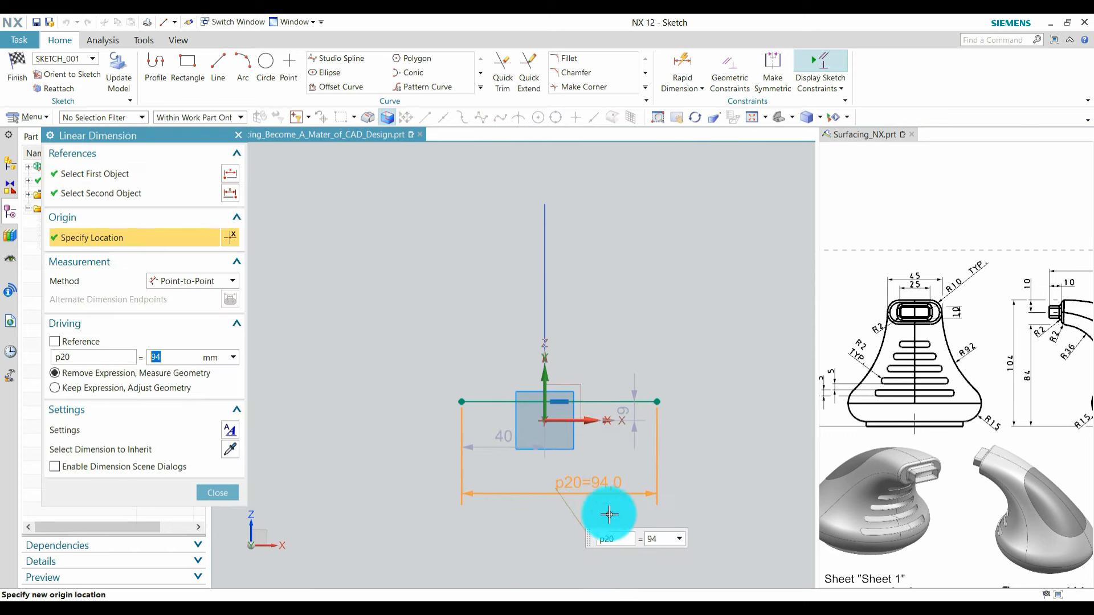
left_click(653, 539)
type("80/")
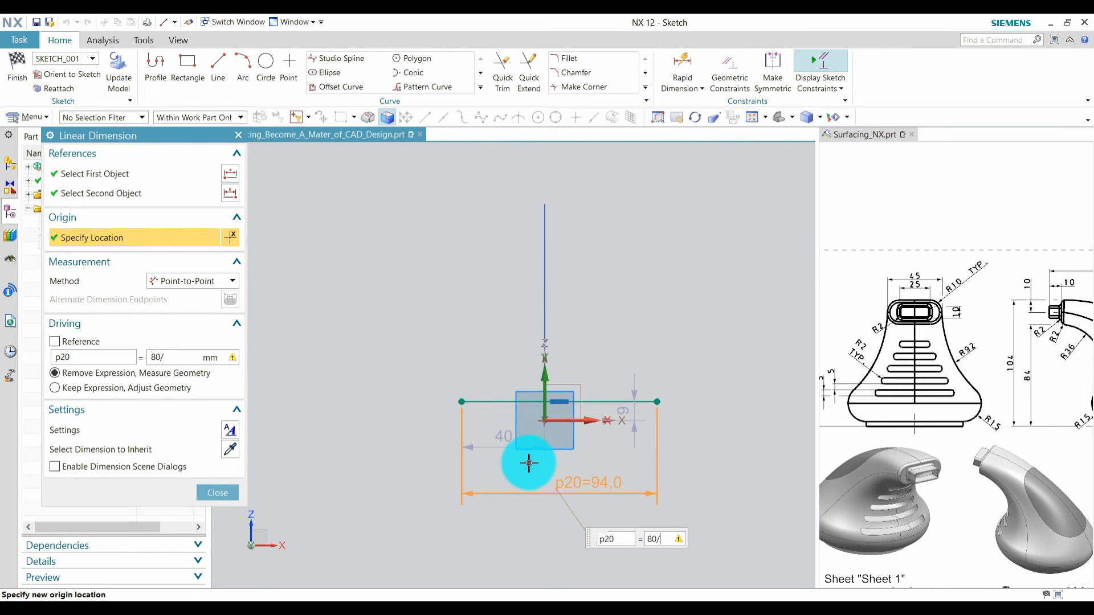
type("2")
key("Return")
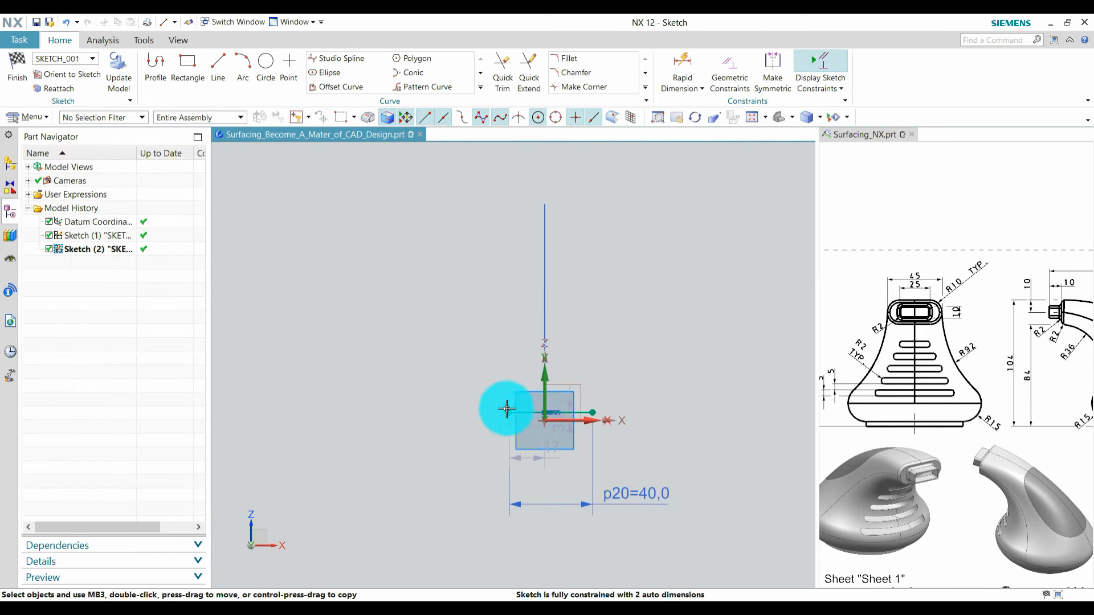
Step: Constrain the line's left endpoint to the sketch's vertical axis with a Point on Curve constraint
left_click(512, 413)
scroll(559, 424, "up", 5)
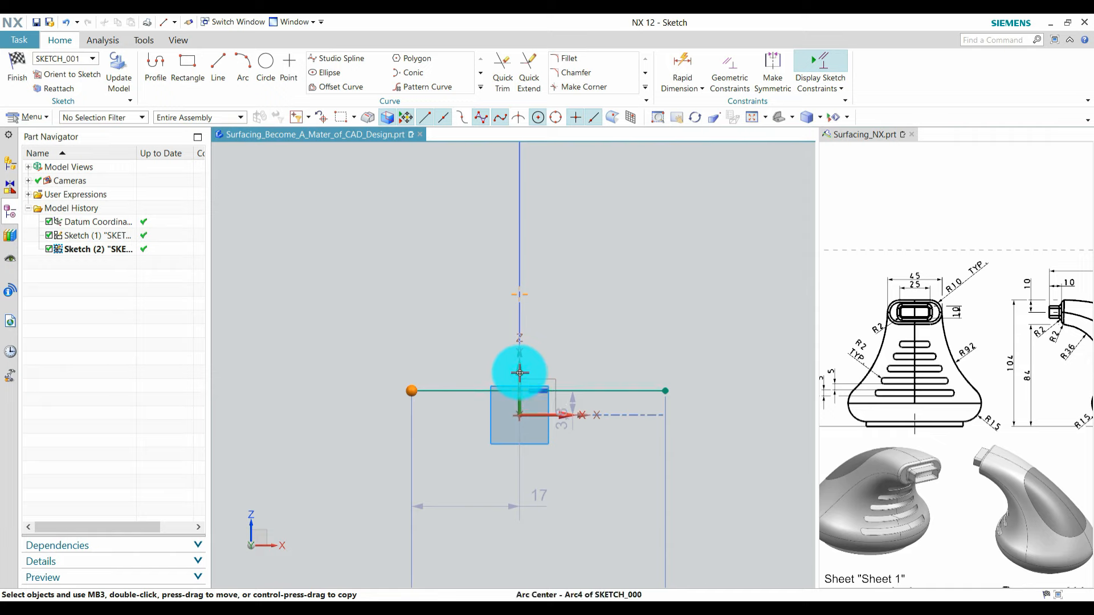
left_click(520, 410)
left_click(541, 396)
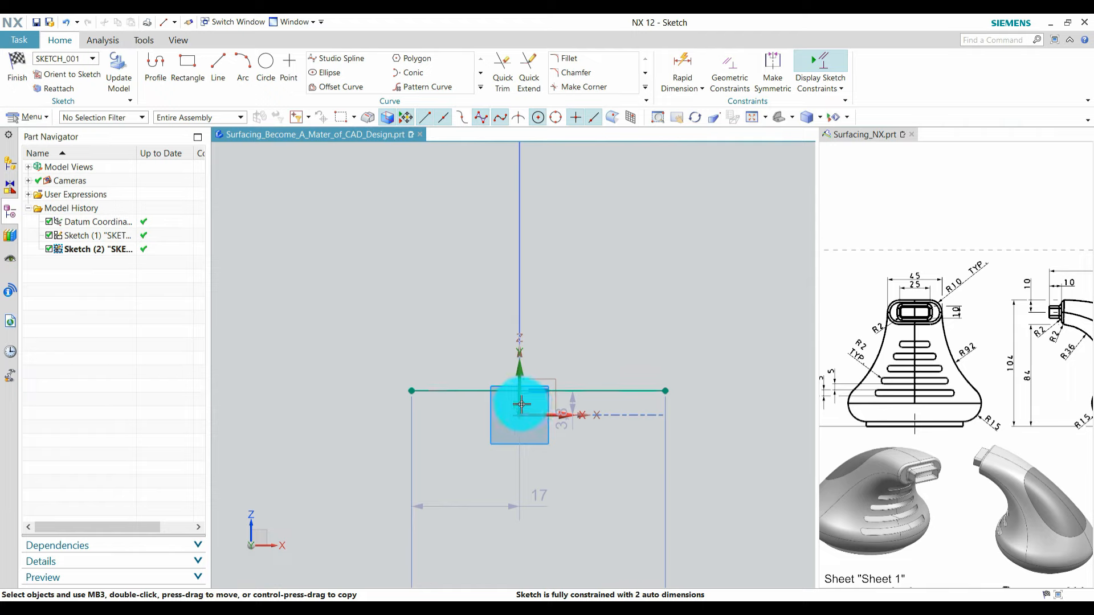
left_click(520, 401)
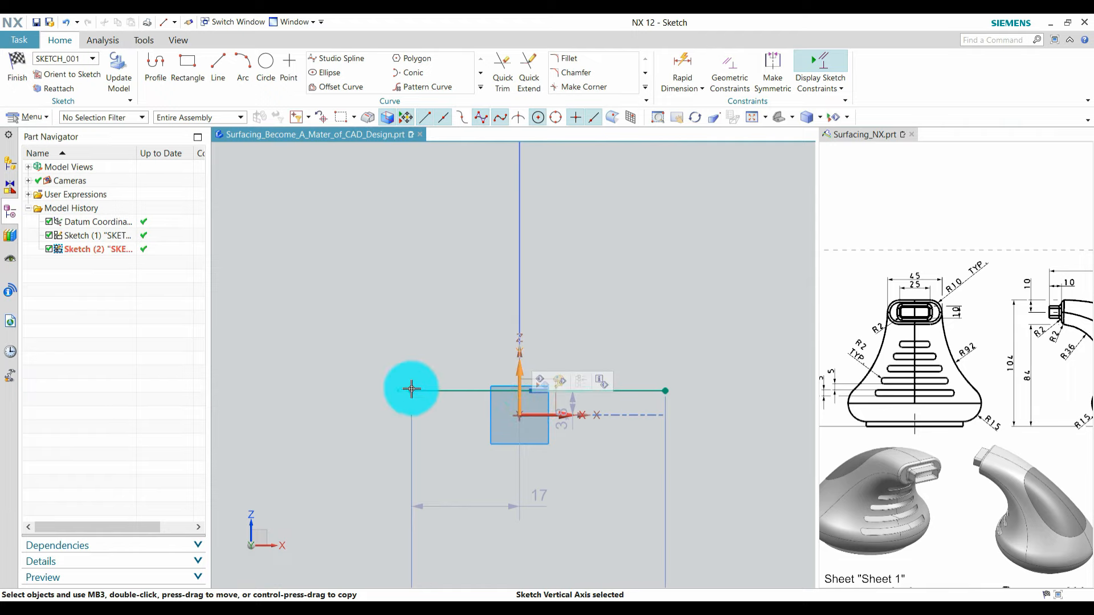
left_click(411, 391)
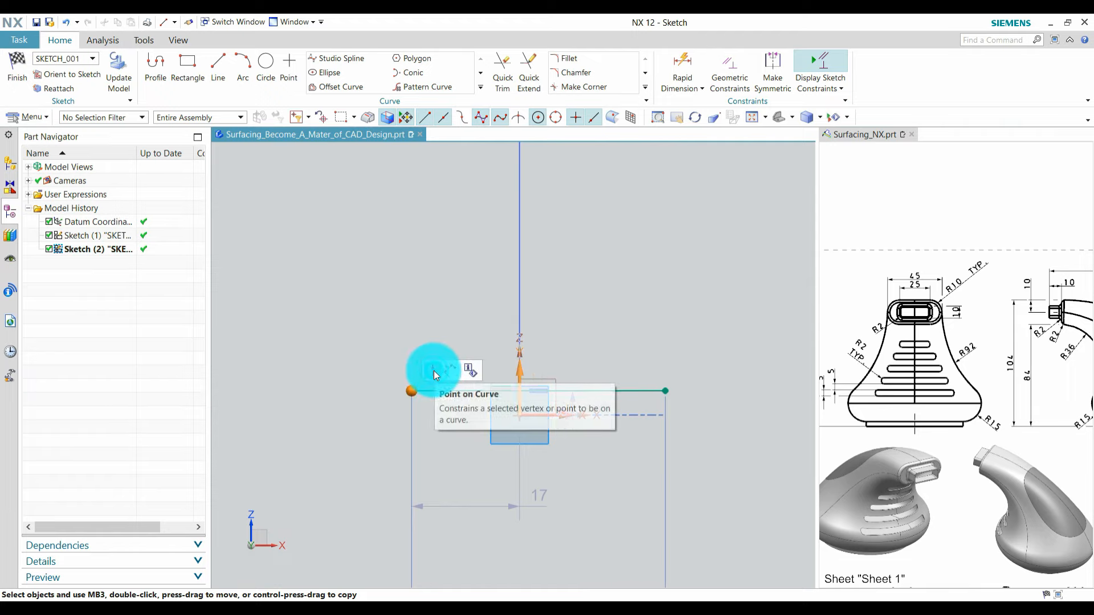
left_click(433, 370)
Step: Turn off Continuous Auto Dimensioning and set the line's height above the horizontal axis to 4 mm
left_click(829, 90)
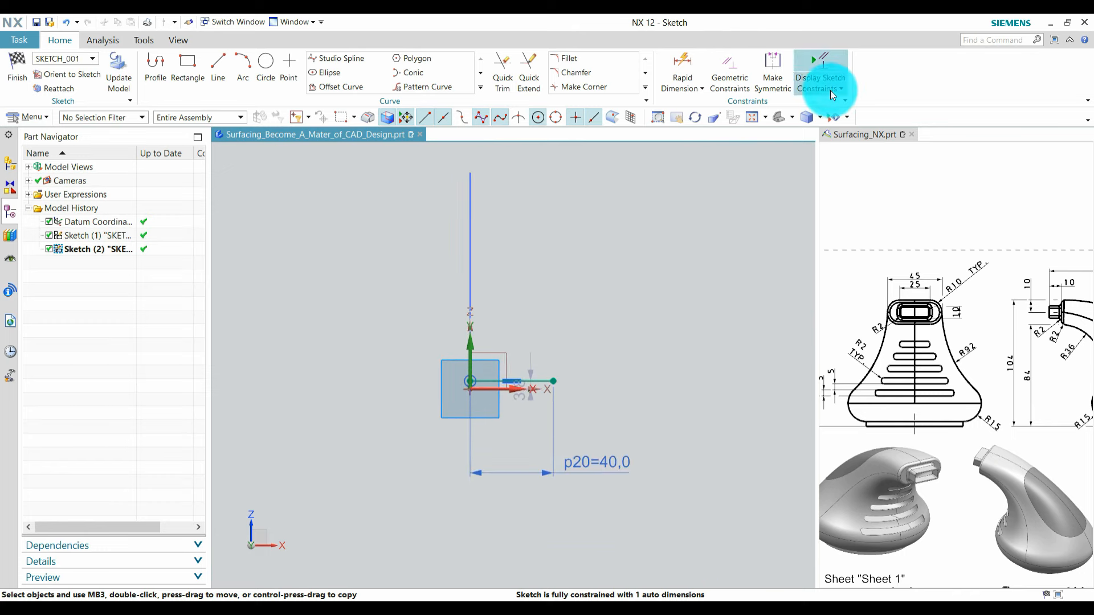
left_click(826, 247)
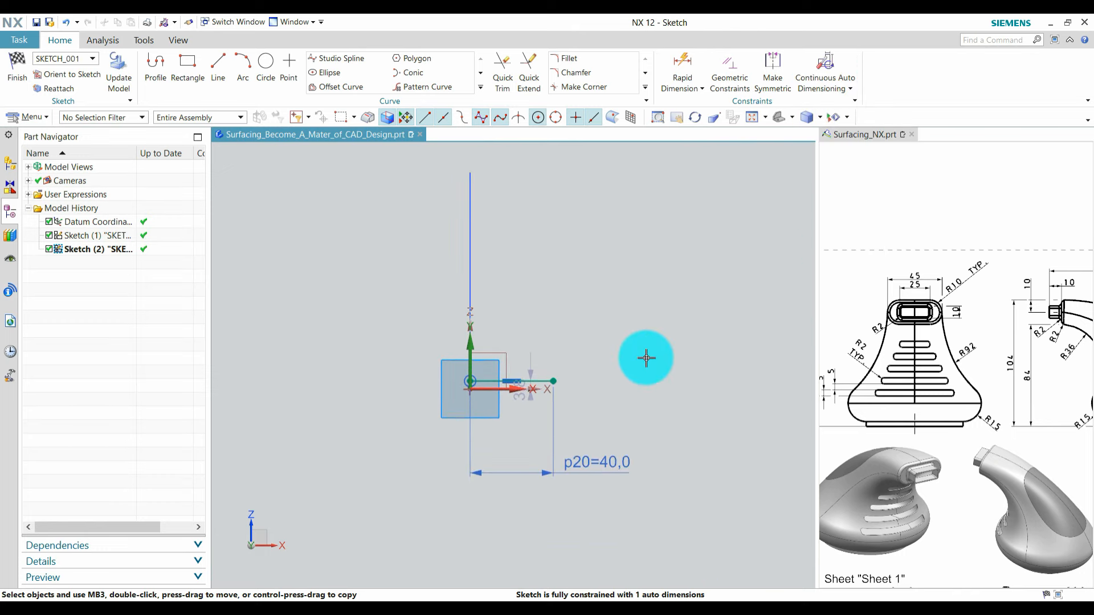
scroll(525, 369, "up", 3)
double_click(515, 358)
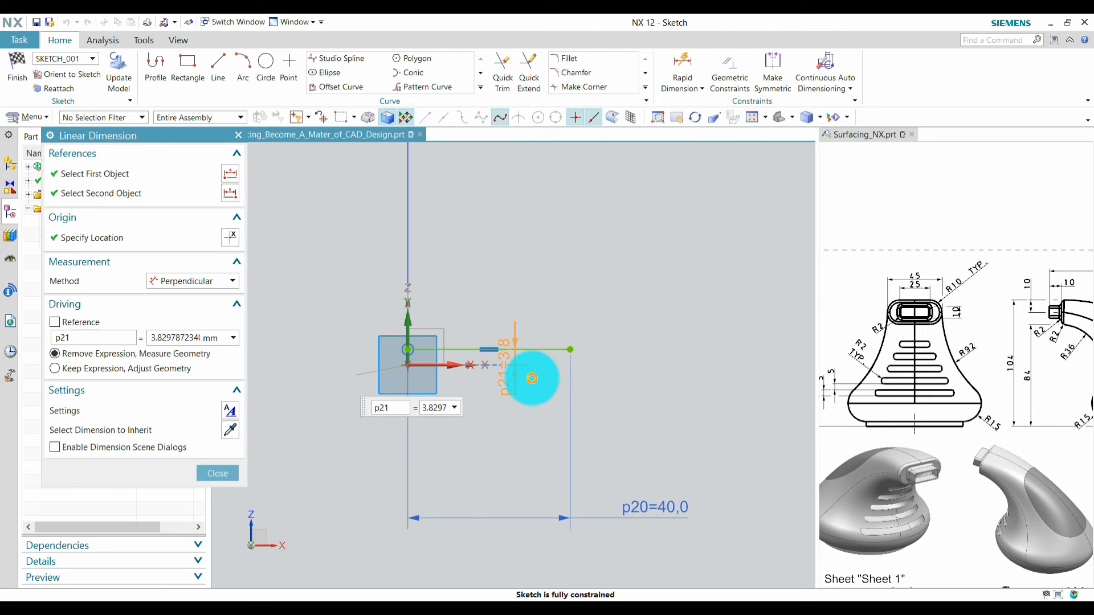
type("4")
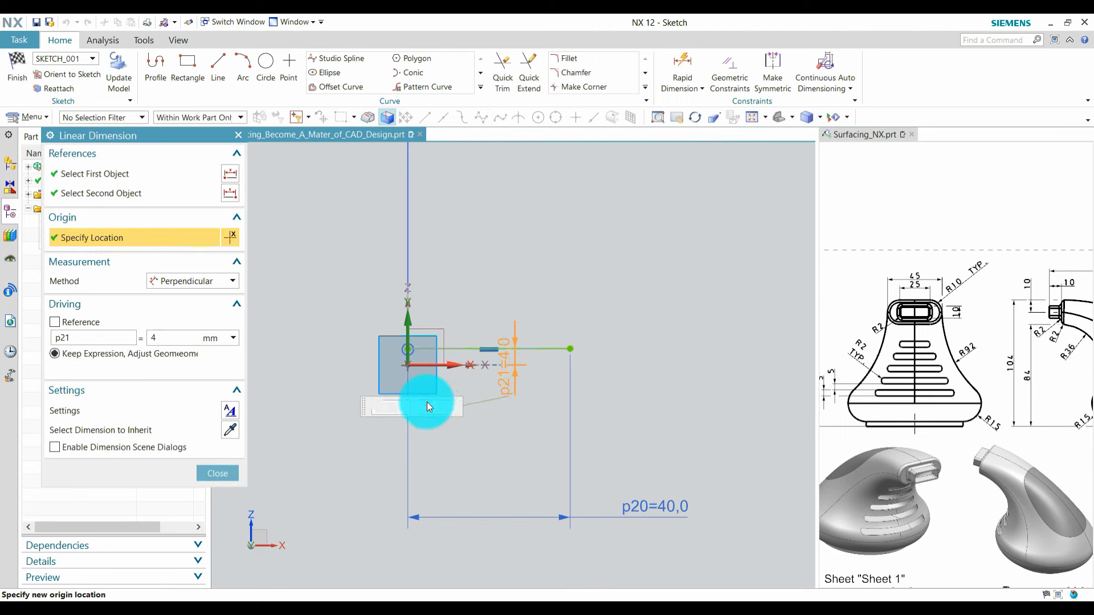
key("Return")
Step: Draw an arc tangent to the line from its right endpoint, curving upward with a radius of about 12 mm
scroll(571, 444, "down", 2)
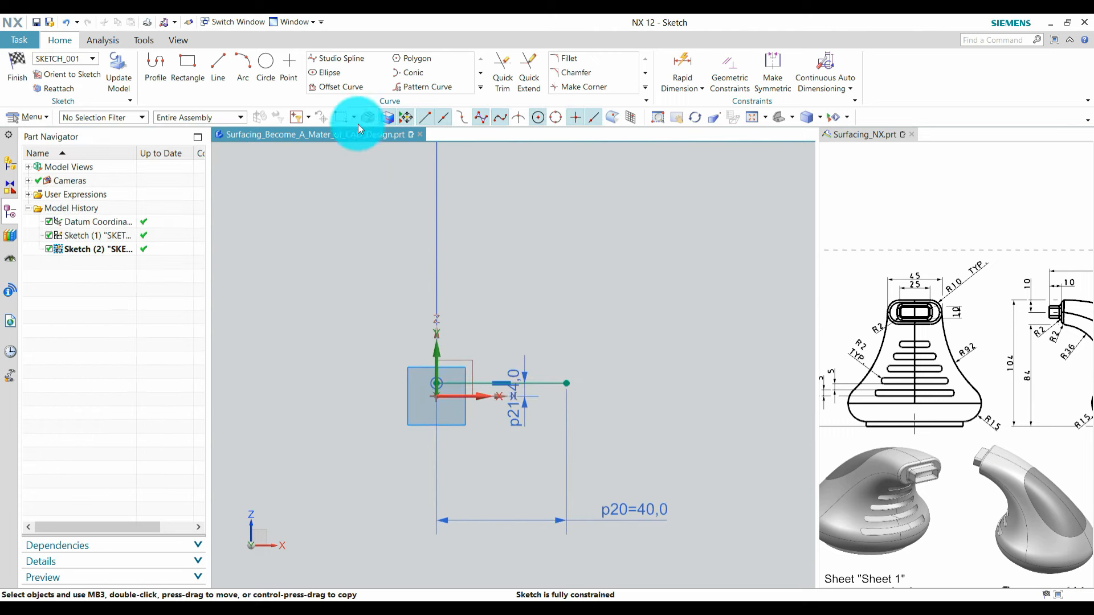
left_click(243, 63)
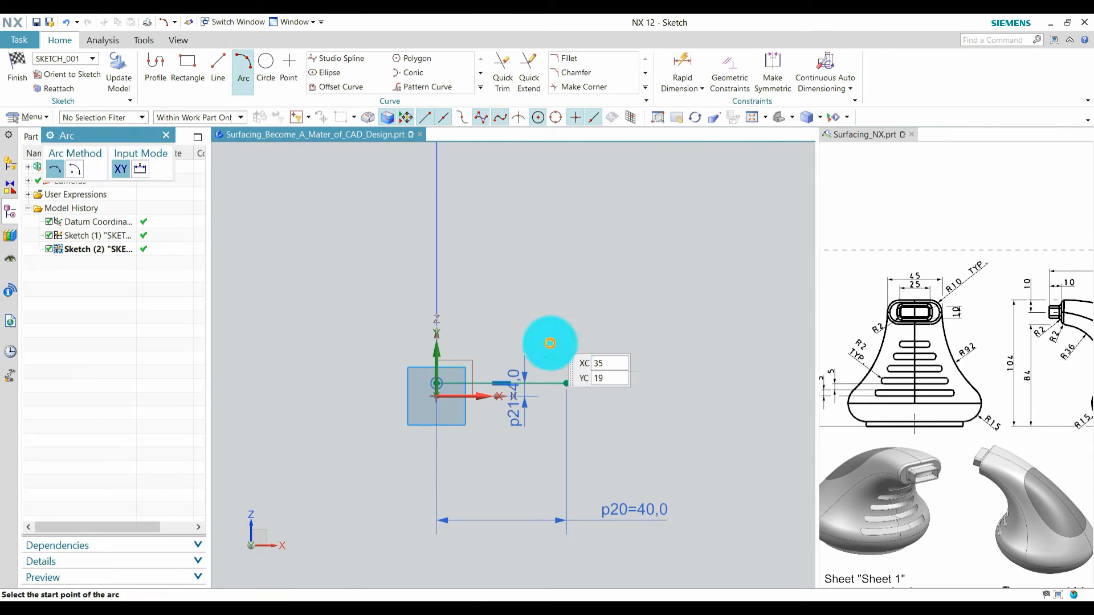
left_click(565, 382)
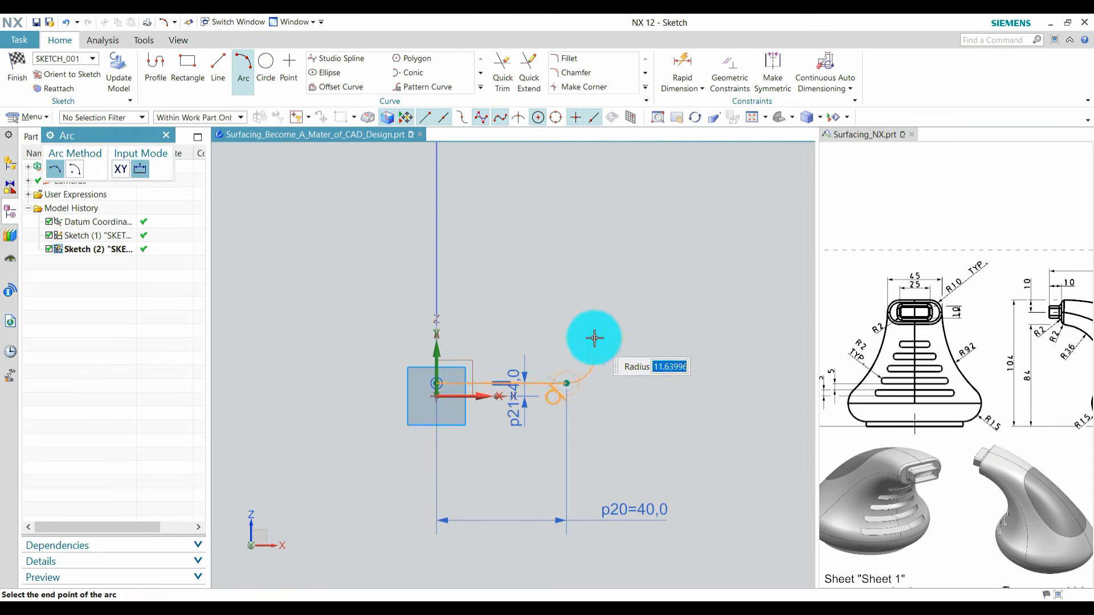
left_click(594, 340)
key("Escape")
Step: Add a radial dimension to the tangent arc and set its radius to 15 mm
left_click(678, 88)
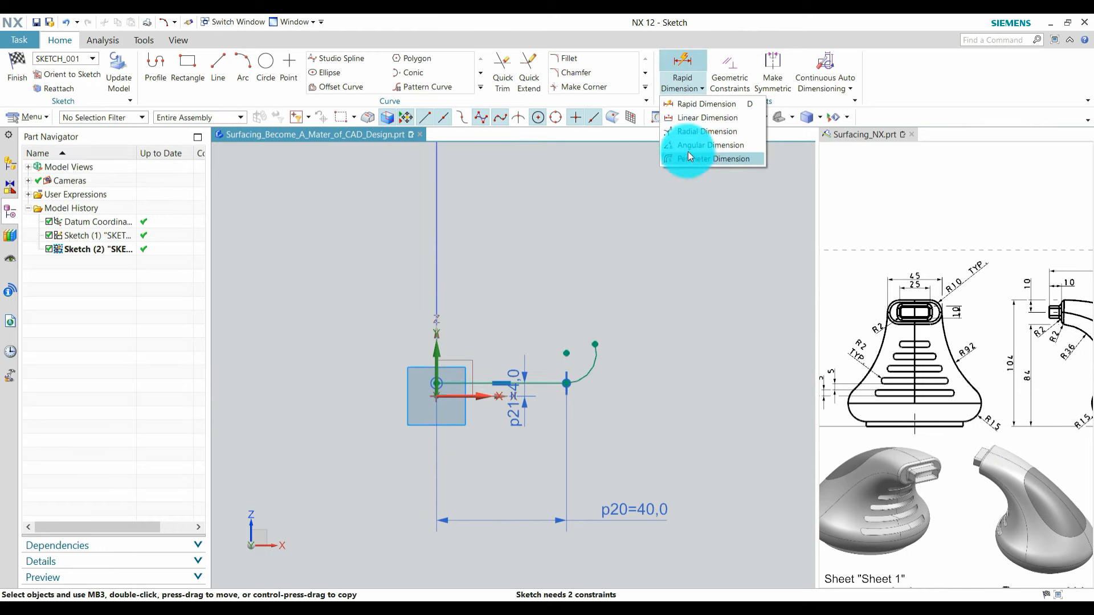
left_click(693, 132)
left_click(592, 370)
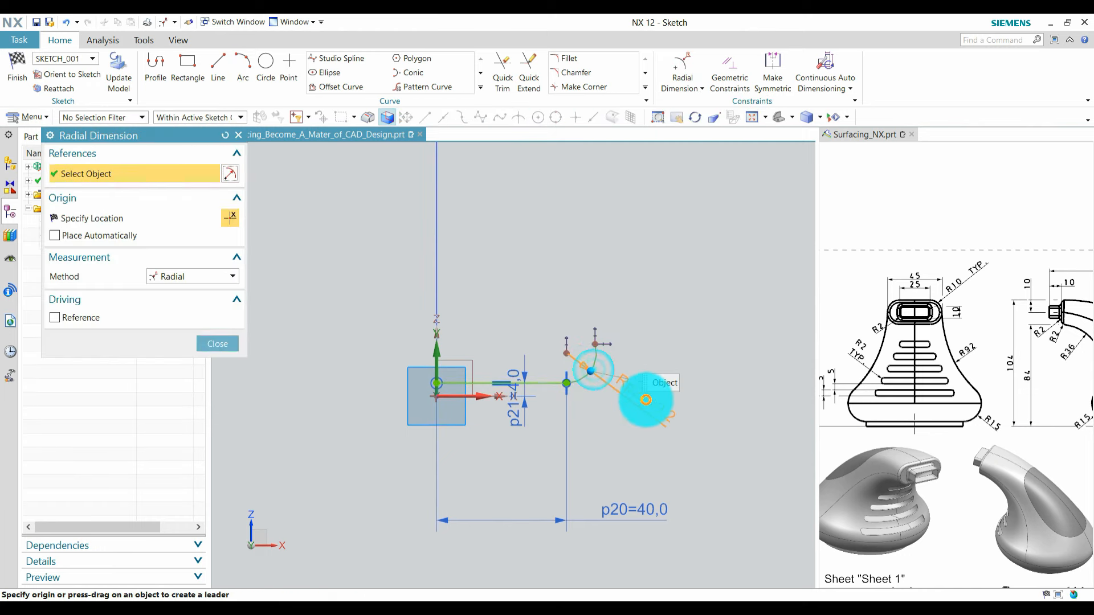
left_click(760, 406)
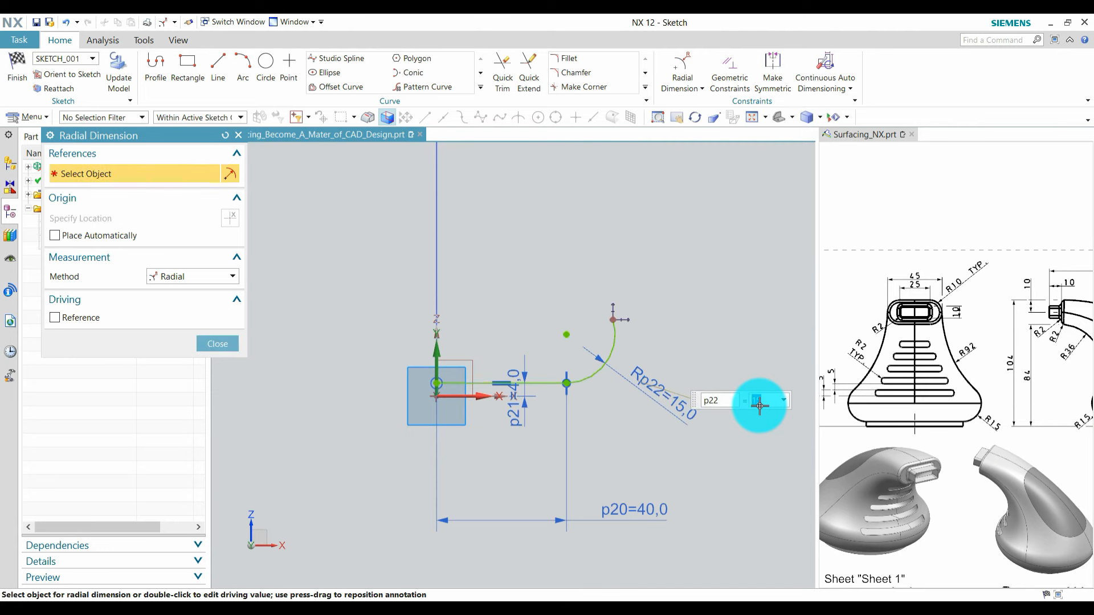
key("Escape")
Step: Draw a shallow arc from the upper end of the 15 mm arc, rising inward toward the vertical axis
scroll(678, 444, "down", 3)
scroll(672, 376, "up", 3)
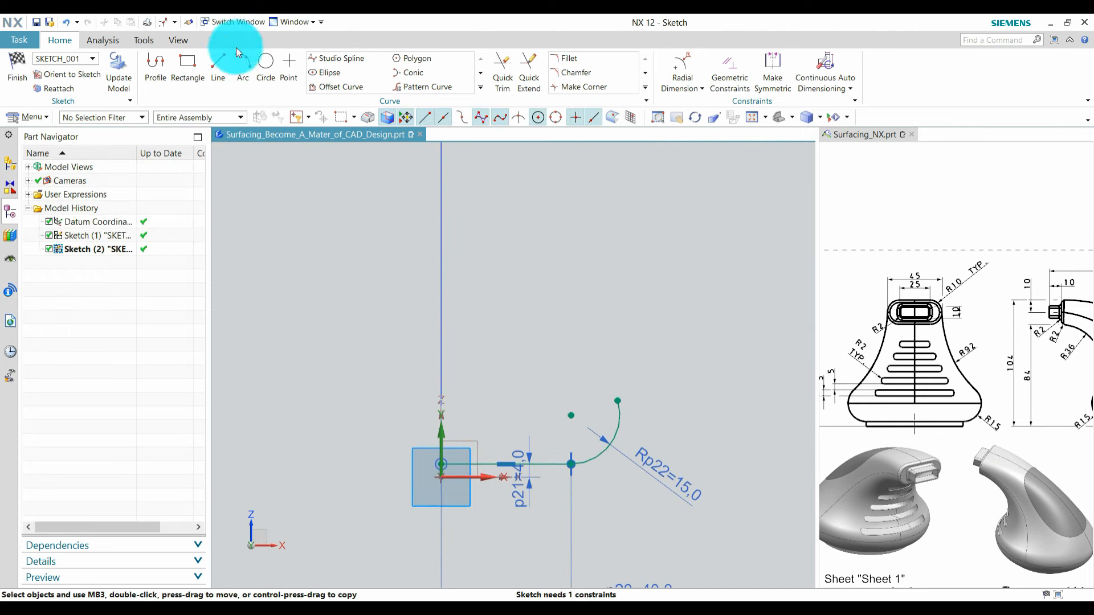
left_click(243, 65)
left_click(618, 399)
scroll(588, 389, "down", 3)
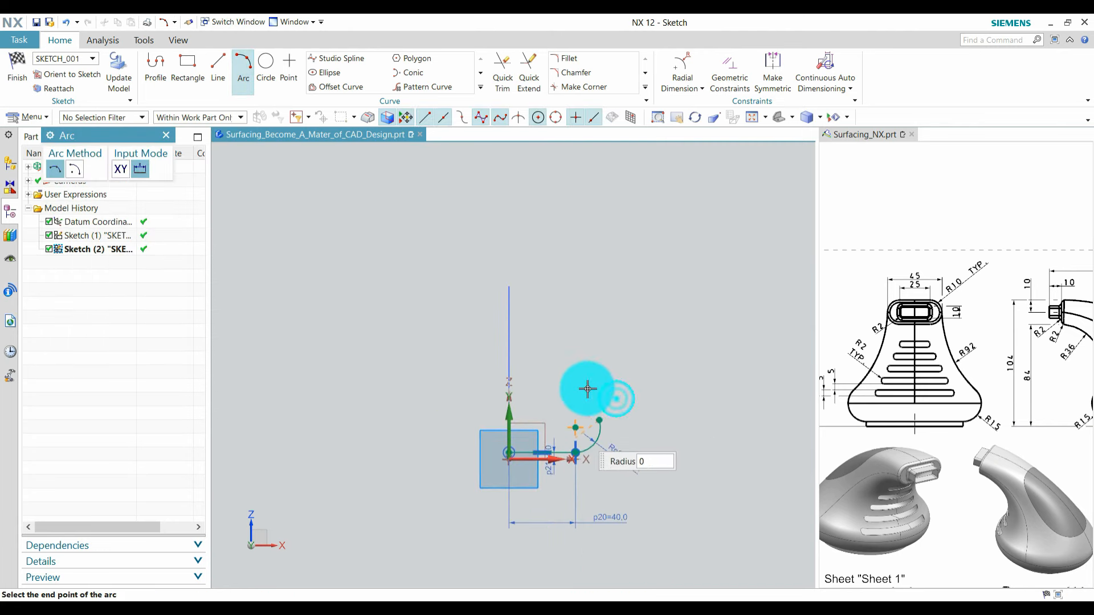
left_click(546, 337)
scroll(604, 416, "up", 3)
key("Escape")
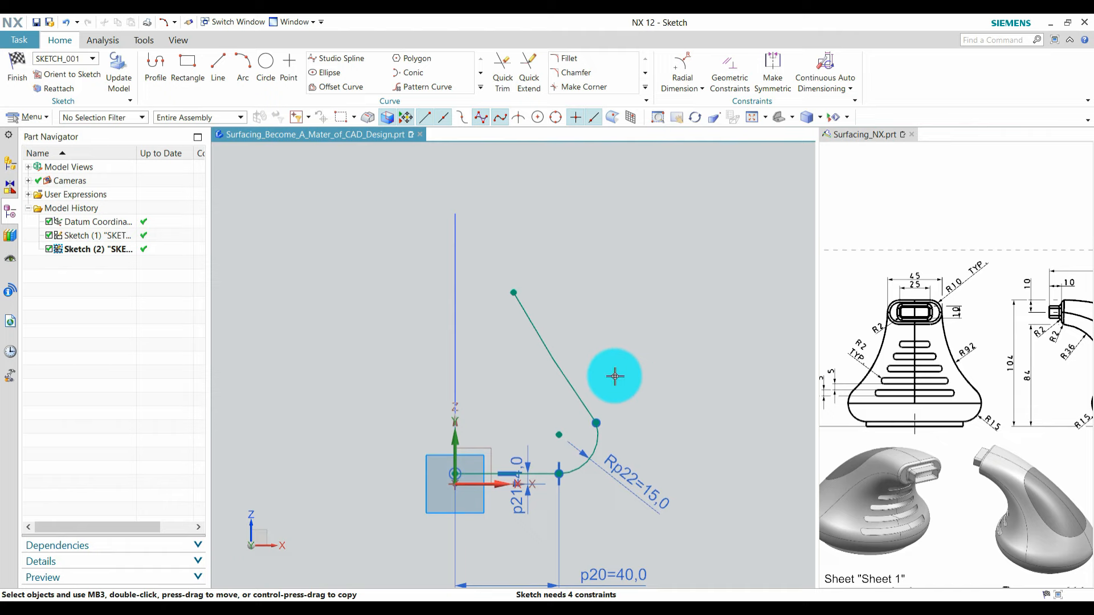
Step: Make the shallow upper arc tangent to the 15 mm arc
left_click(577, 392)
scroll(599, 430, "up", 3)
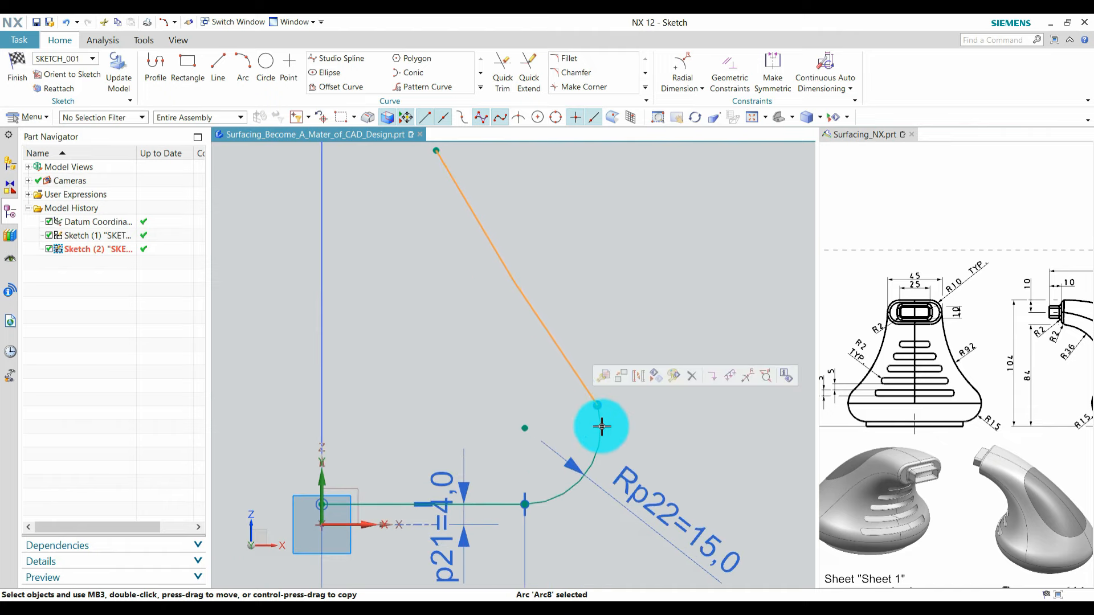
left_click(600, 427)
left_click(719, 388)
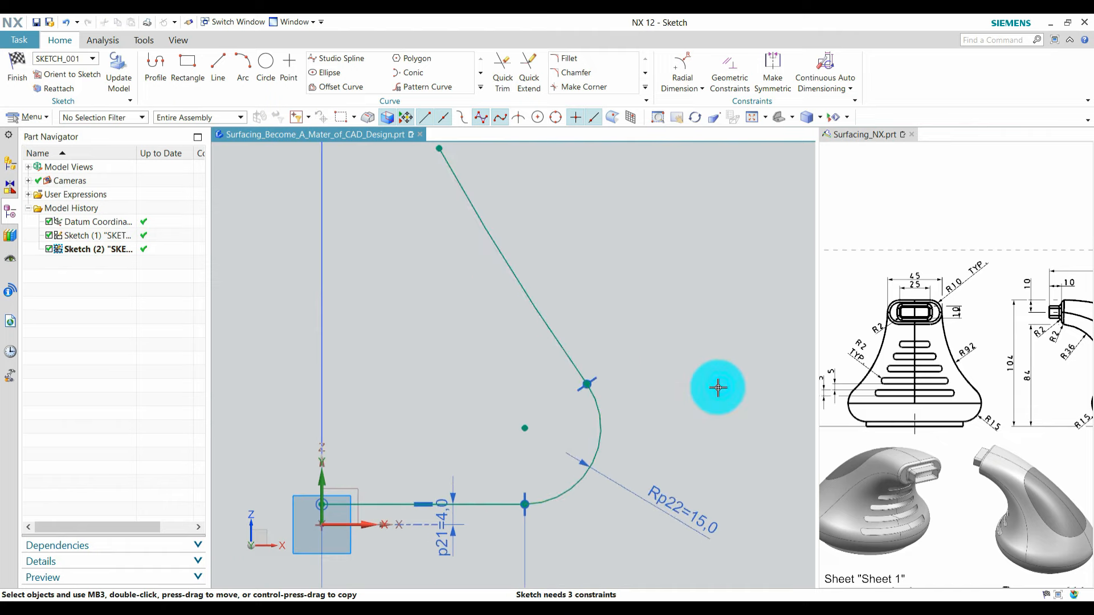
Step: Add a radial dimension to the shallow upper arc and set its radius to 92 mm
scroll(684, 342, "down", 3)
left_click(684, 65)
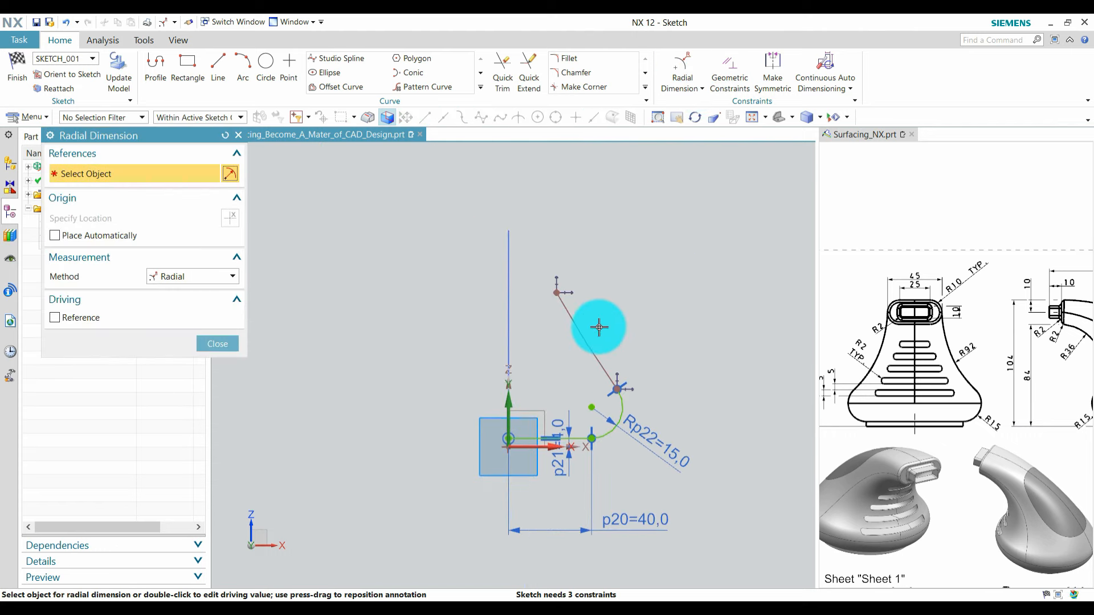
left_click(585, 339)
left_click(713, 302)
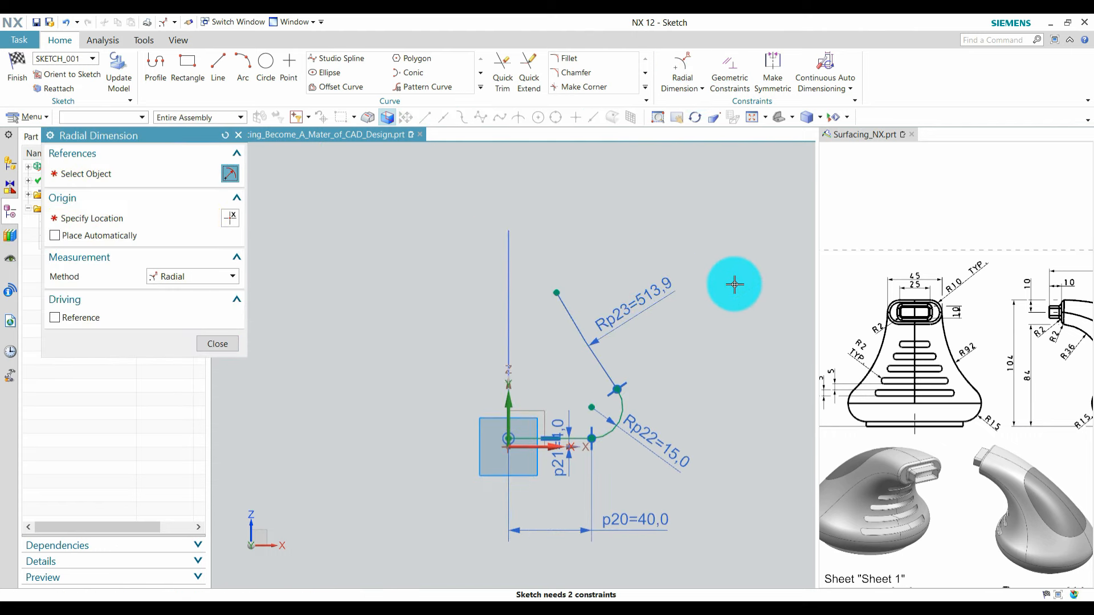
type("92")
key("Return")
middle_click(735, 284)
Step: Lengthen the 92 mm arc by moving its free upper endpoint well up towards the height of the vertical line's top
left_click(599, 376)
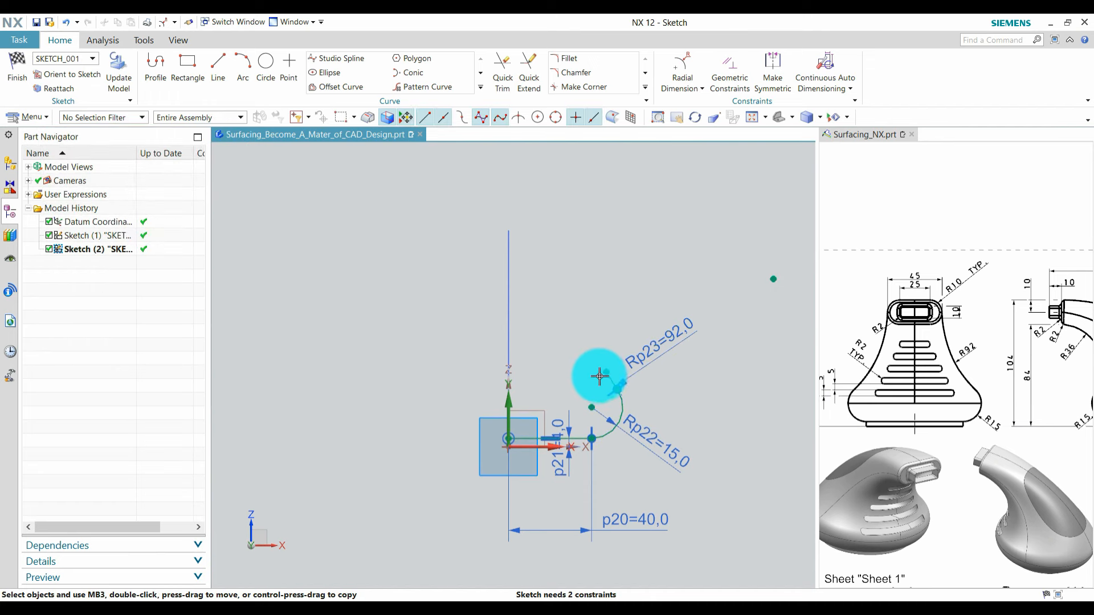
left_click_drag(605, 373, 571, 262)
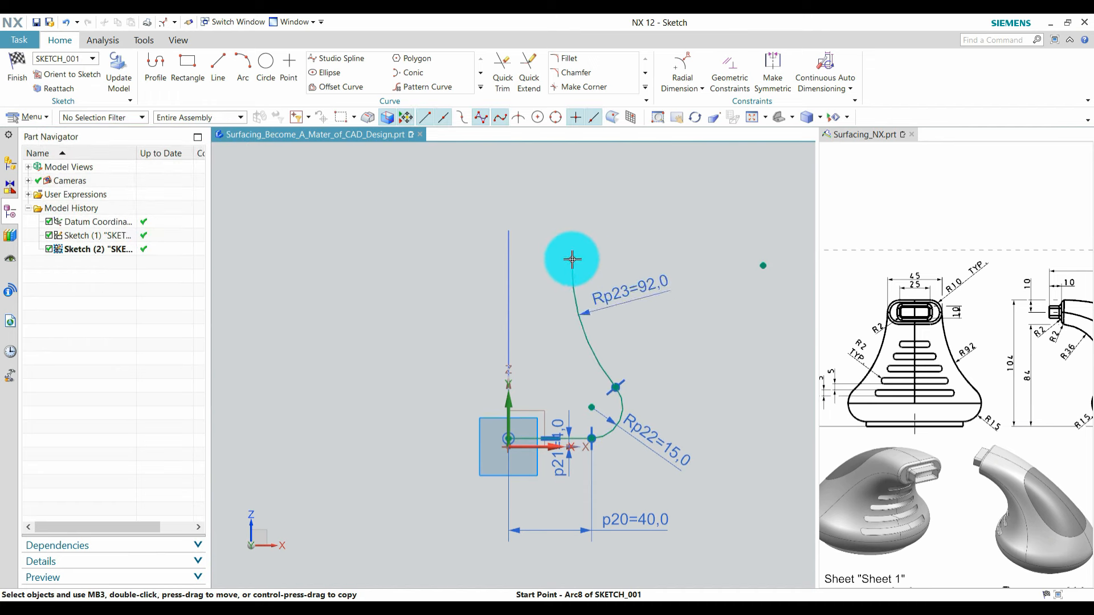
scroll(577, 318, "down", 2)
scroll(539, 251, "up", 2)
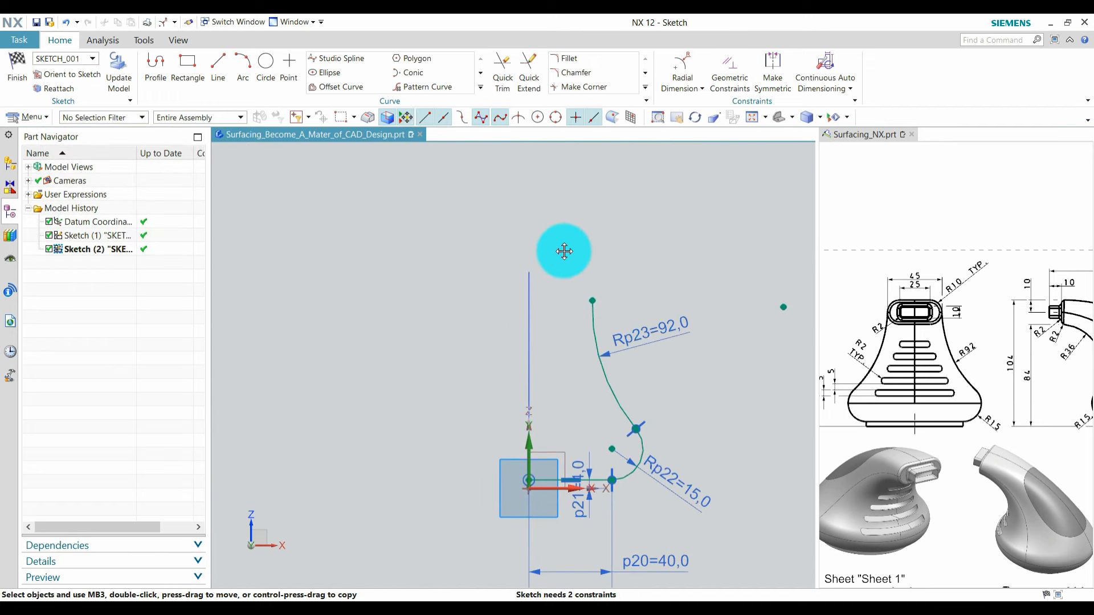
scroll(549, 248, "up", 1)
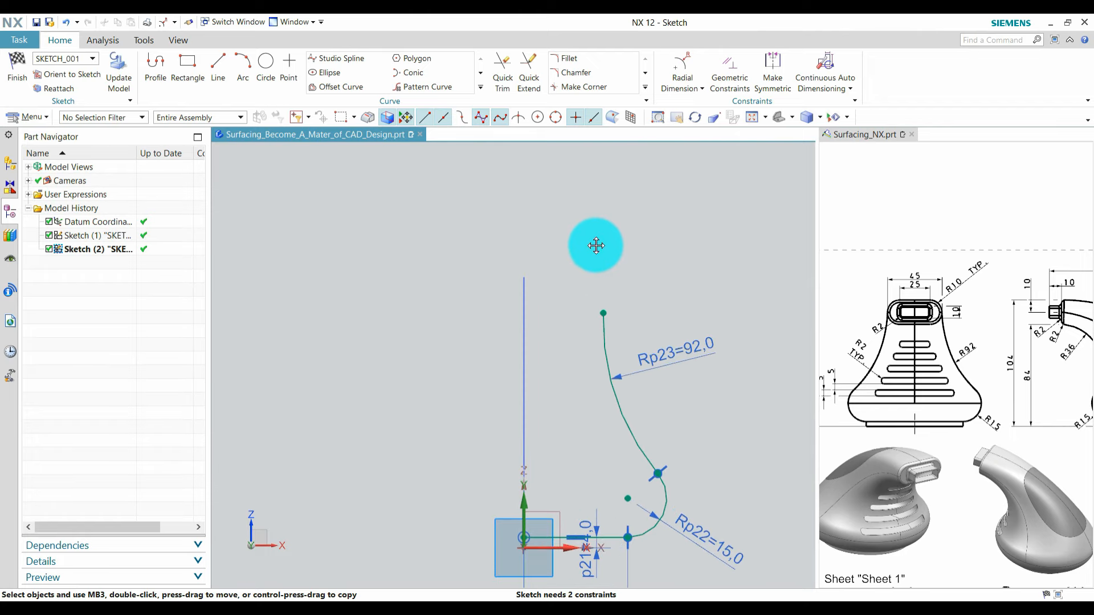
scroll(596, 251, "down", 1)
scroll(610, 291, "up", 1)
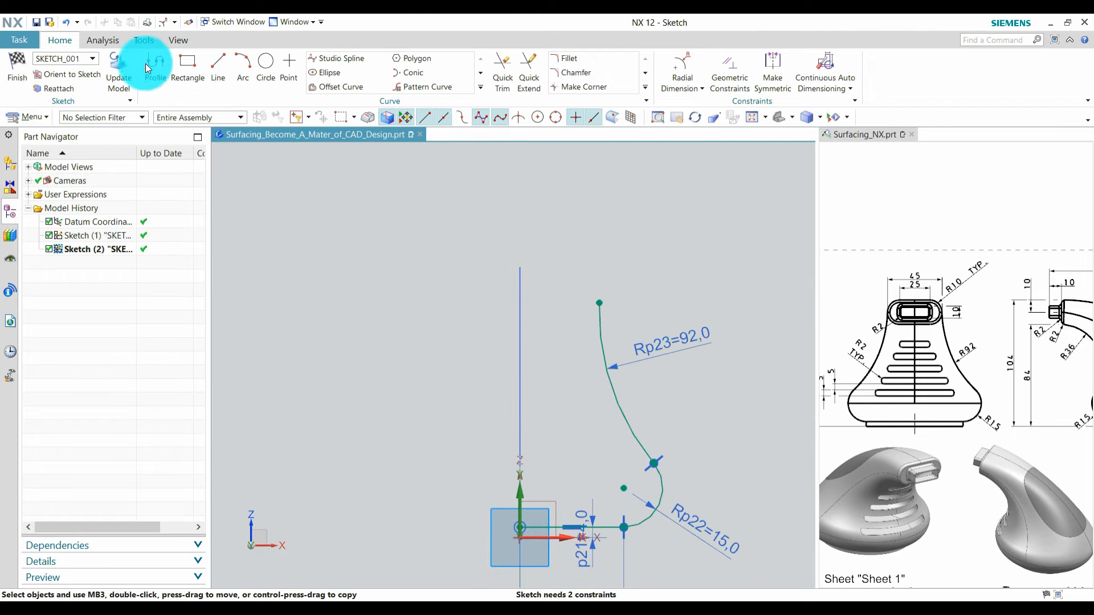
left_click(691, 90)
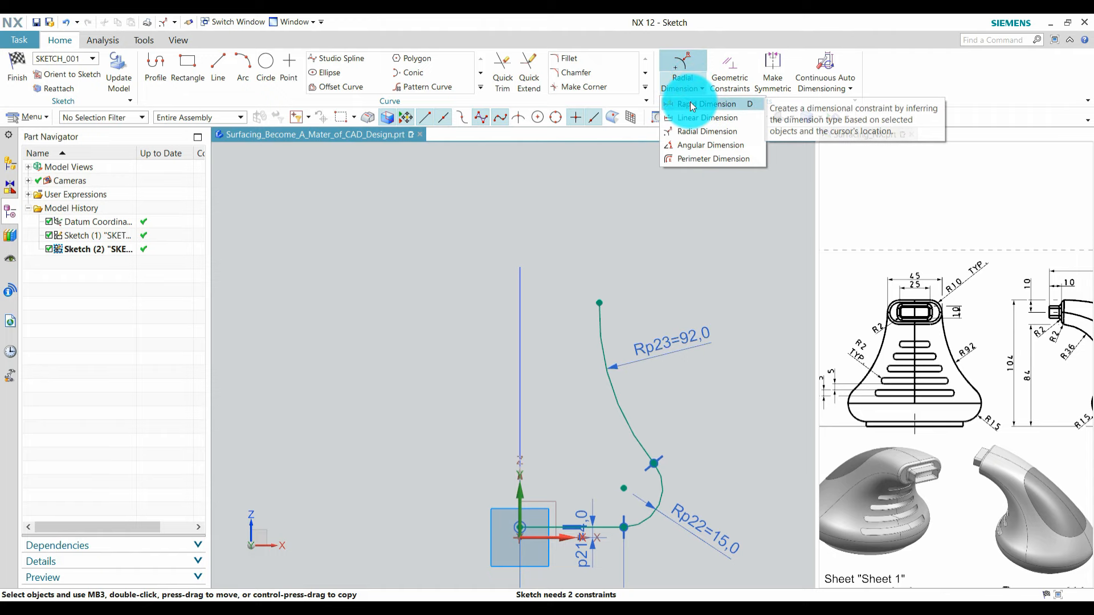
left_click(689, 104)
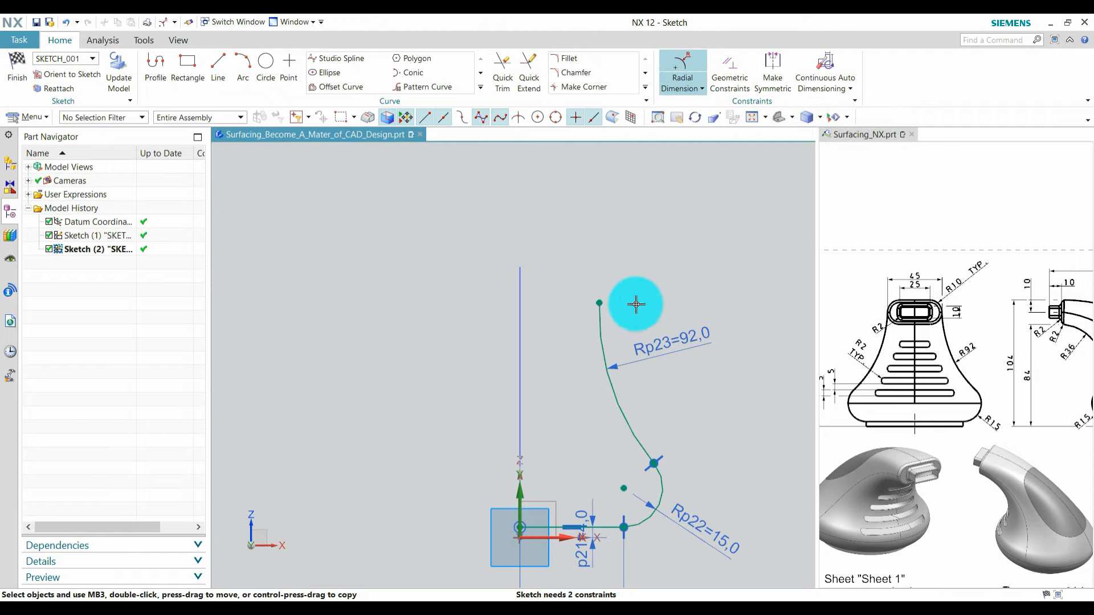
left_click(595, 271)
scroll(587, 284, "down", 2)
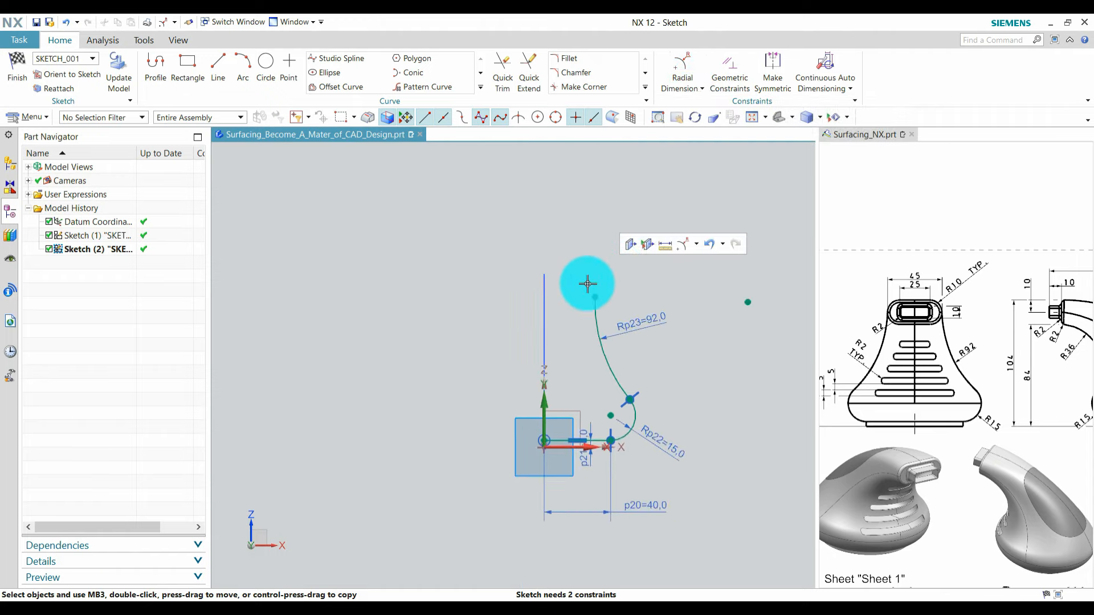
Step: Draw a short horizontal line outward from a point just above the upper end of the vertical centre line
left_click(151, 67)
left_click(225, 64)
scroll(547, 256, "up", 2)
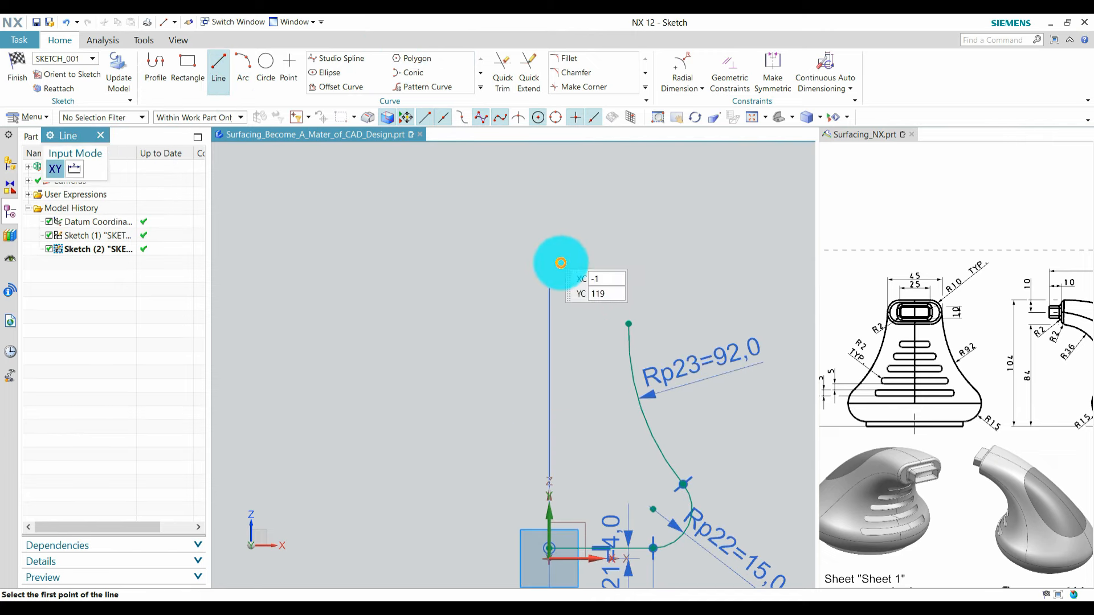
left_click(548, 278)
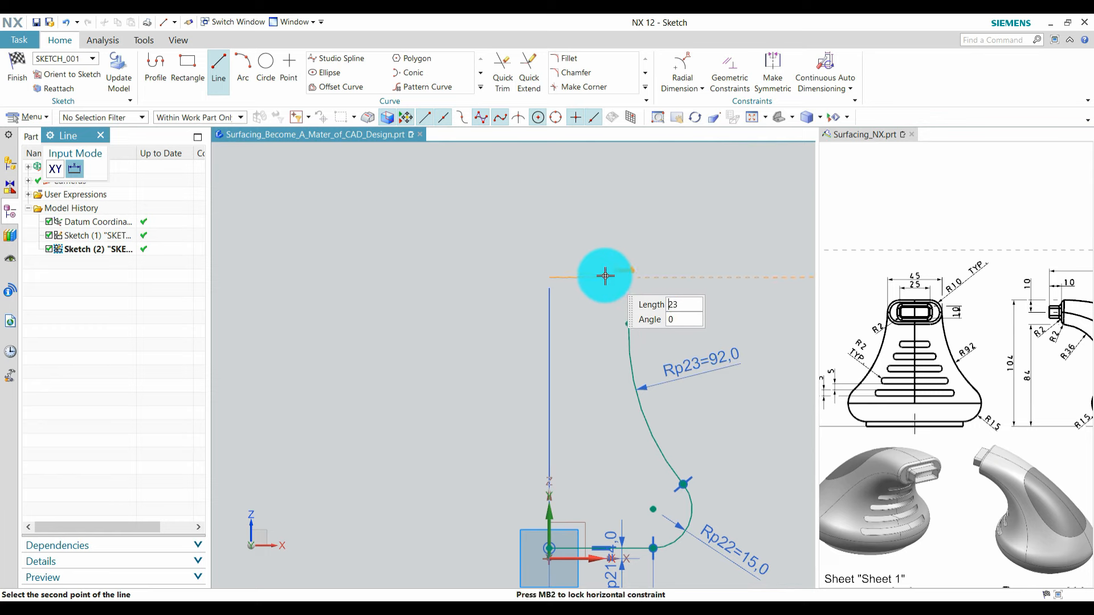
left_click(611, 275)
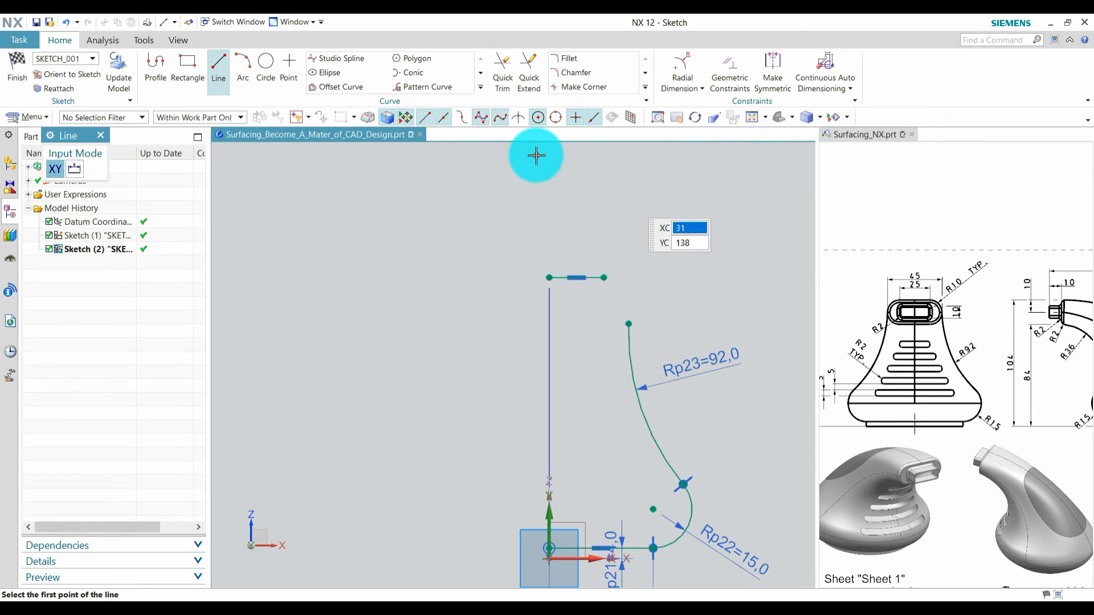
Step: Draw an arc of about 11 mm radius from the 92 mm arc's upper end to the short line's outer end, tangent to the line
left_click(242, 64)
scroll(621, 325, "up", 1)
left_click(604, 277)
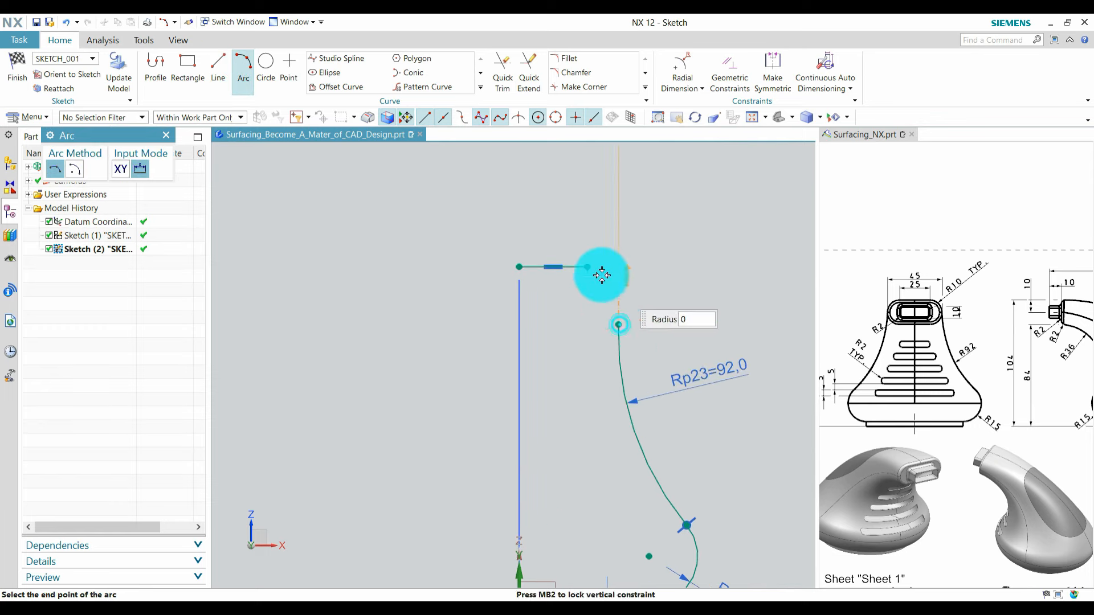
left_click(588, 266)
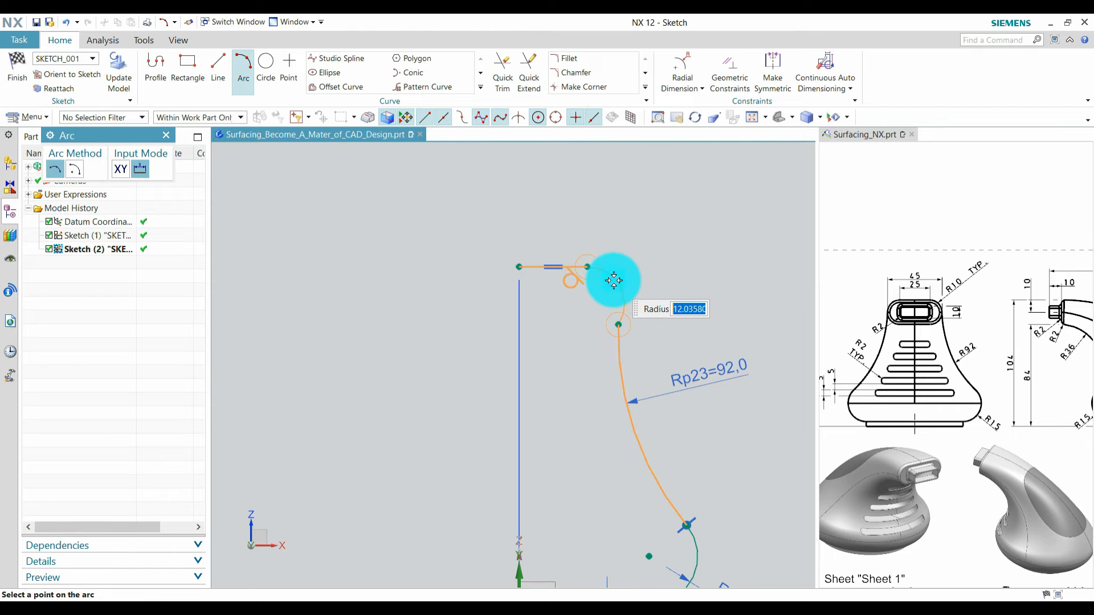
left_click(621, 284)
key("Escape")
Step: Add a radial dimension to the new upper corner arc and set its radius to 10 mm
left_click(684, 69)
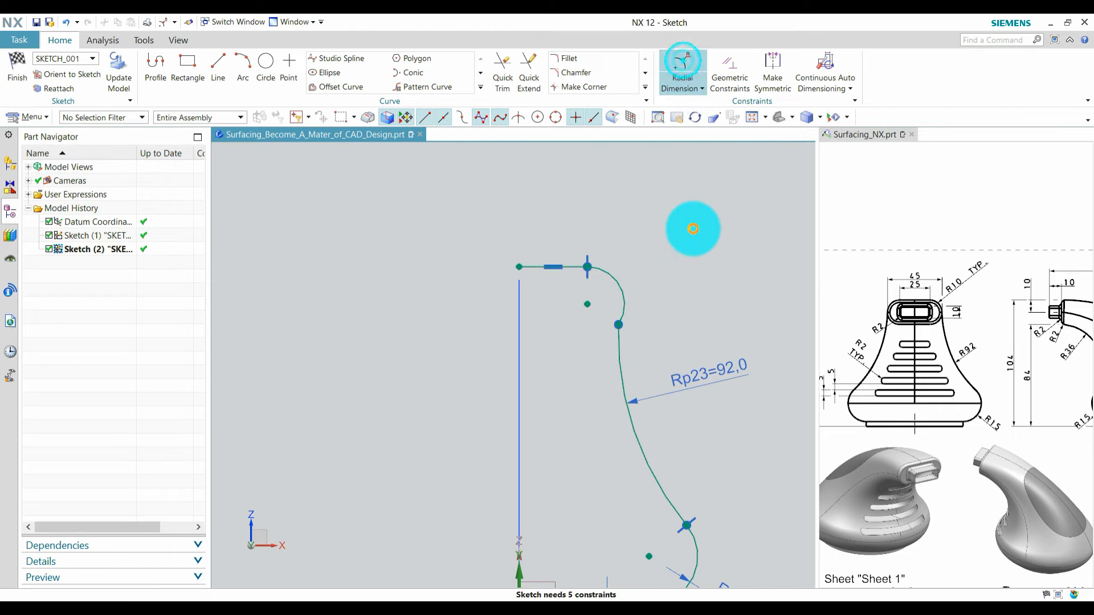
left_click(623, 287)
left_click(743, 215)
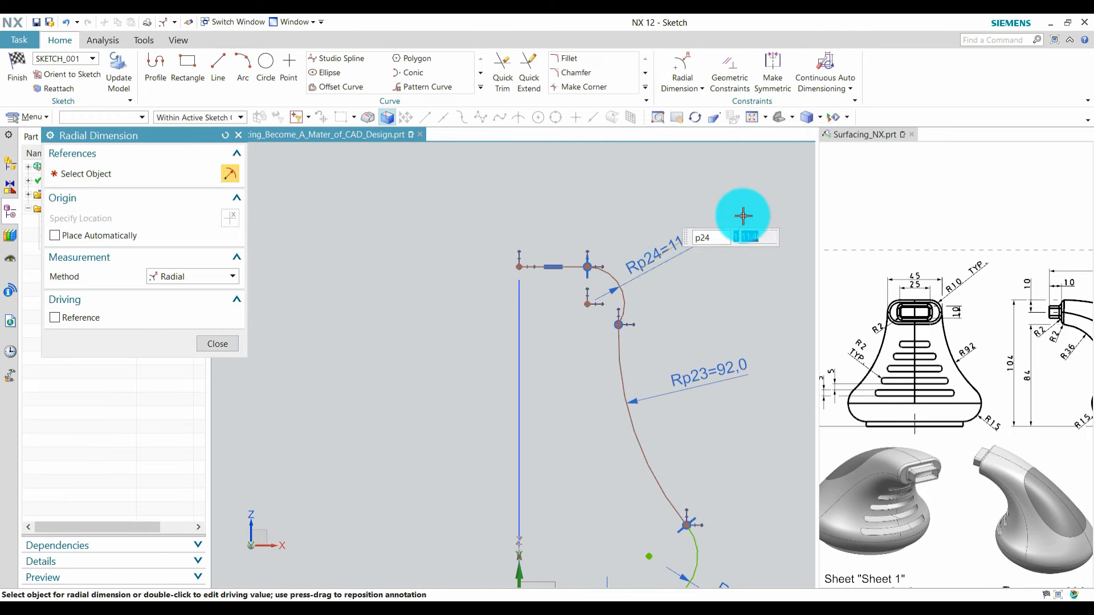
type("10")
key("Return")
key("Escape")
Step: Make the 92 mm arc tangent to the 10 mm corner arc
scroll(660, 344, "up", 2)
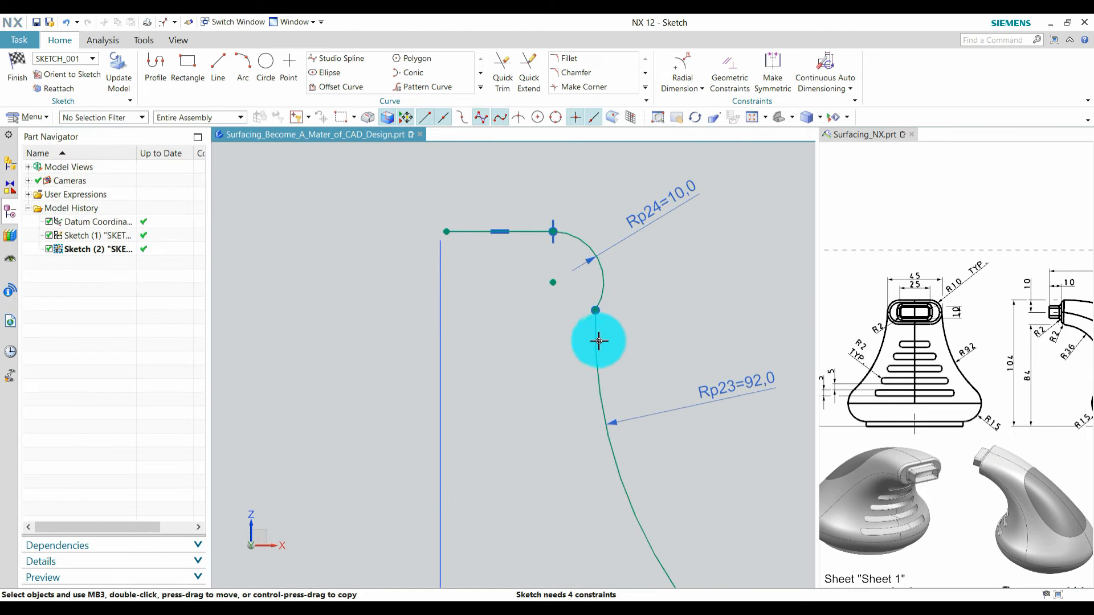
left_click(598, 343)
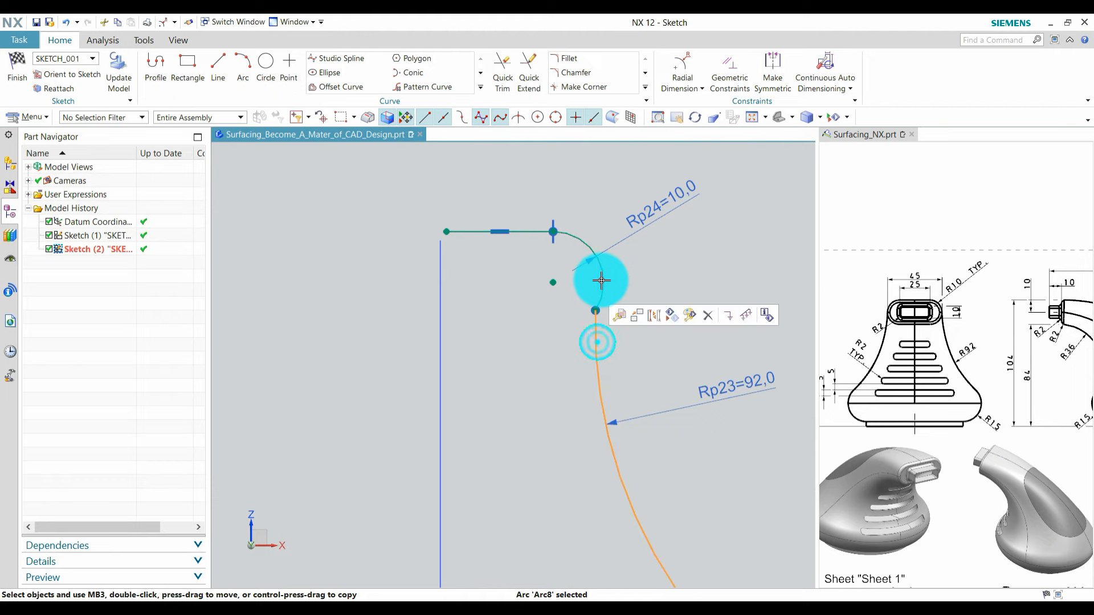
left_click(602, 280)
left_click(719, 245)
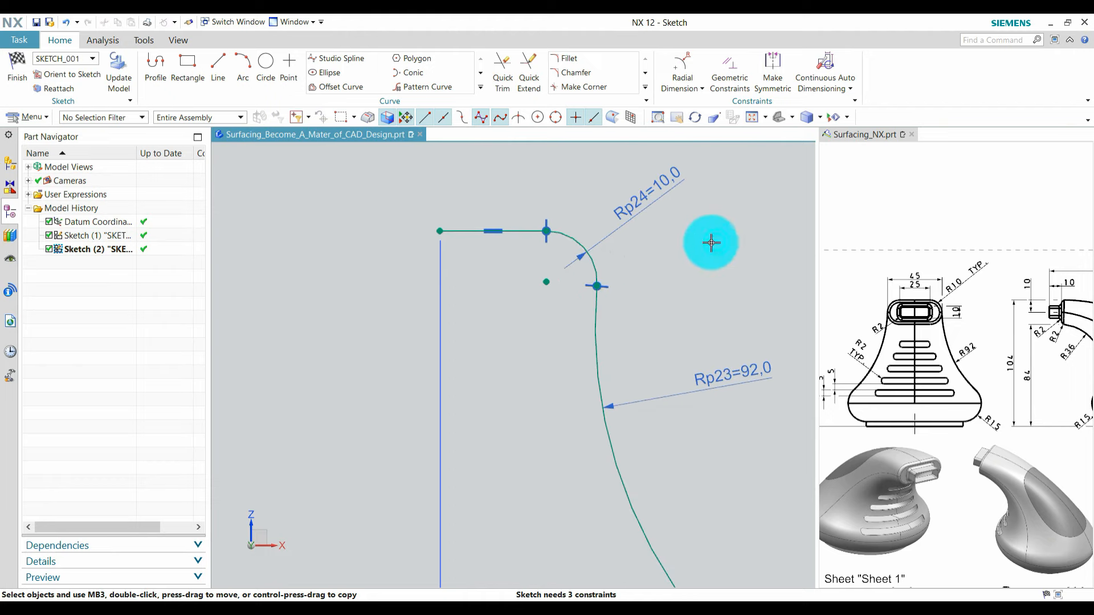
Step: Dimension the horizontal distance from the sketch vertical axis to the junction of the 10 mm and 92 mm arcs and set it to 45/2
scroll(652, 245, "down", 3)
scroll(622, 245, "up", 2)
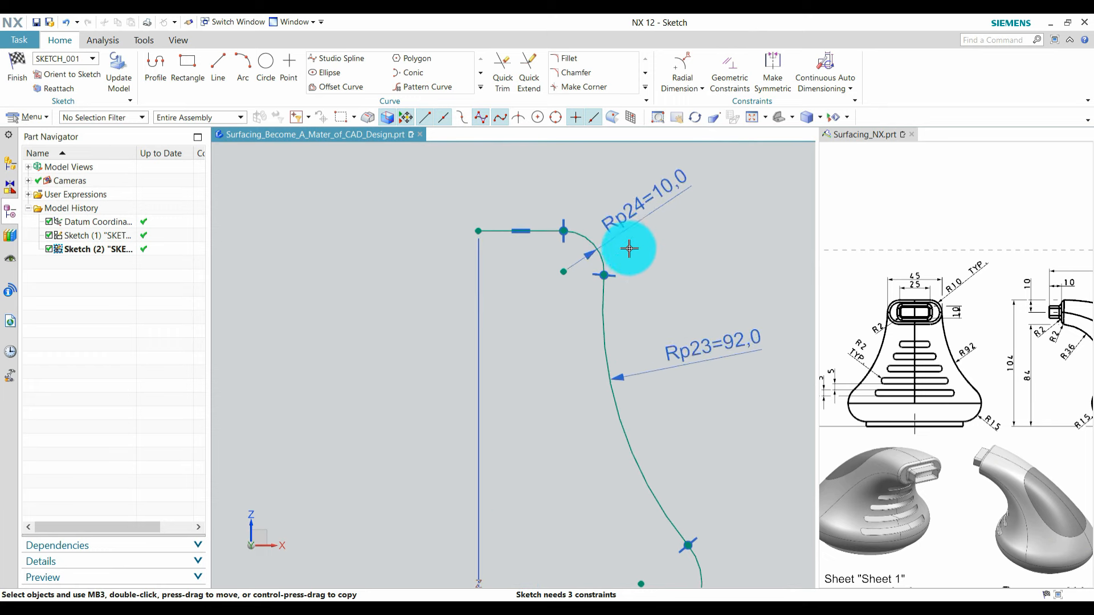
left_click(693, 90)
left_click(697, 103)
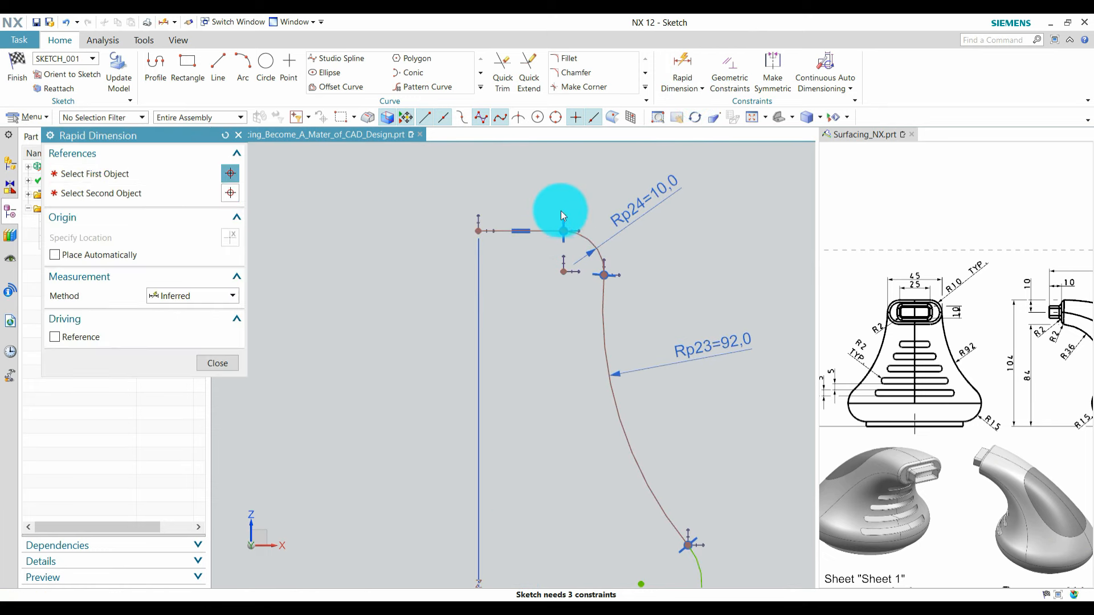
scroll(561, 215, "down", 2)
scroll(527, 468, "up", 2)
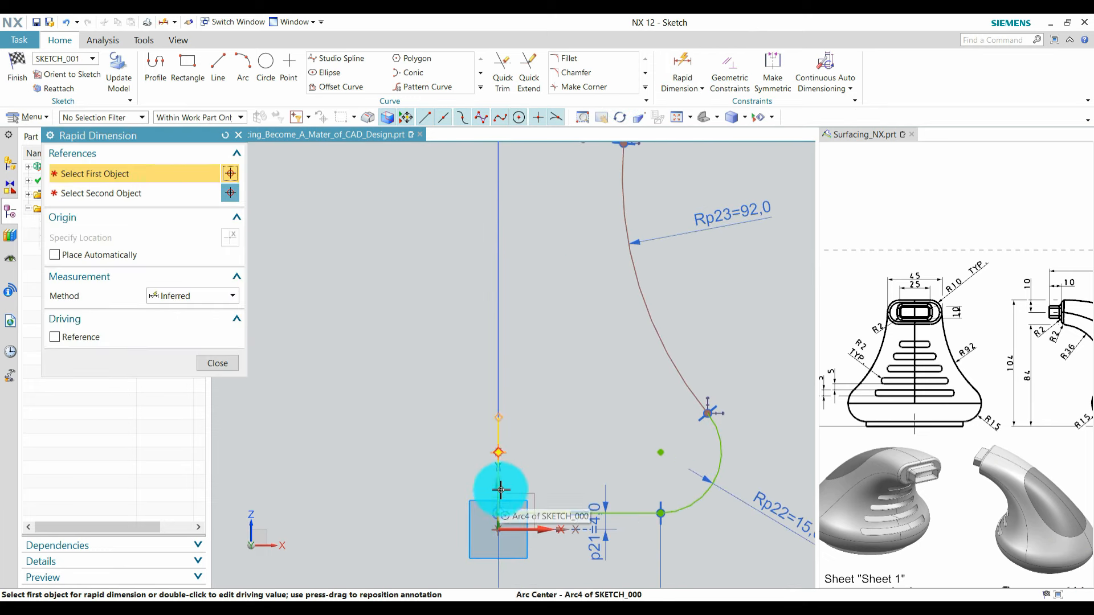
left_click(519, 488)
scroll(587, 530, "down", 2)
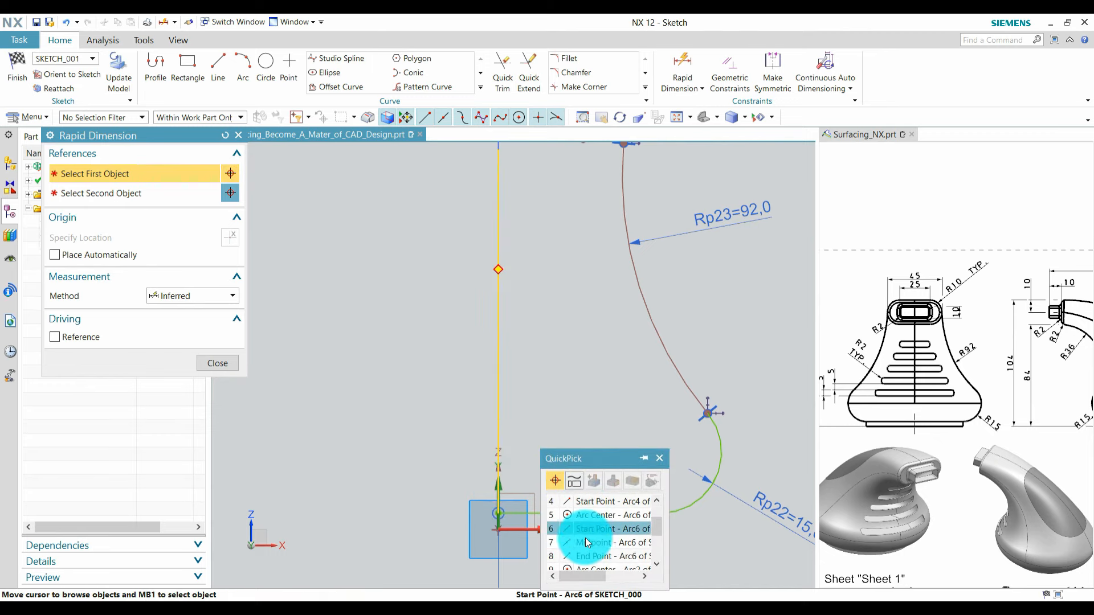
scroll(586, 549, "down", 1)
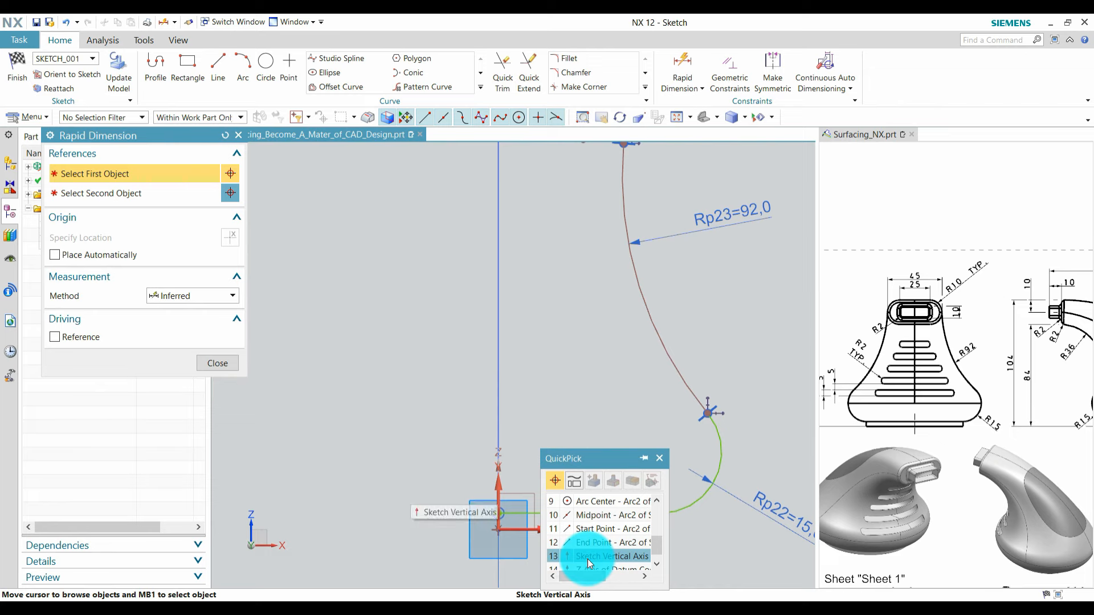
left_click(590, 569)
scroll(525, 507, "down", 2)
scroll(572, 344, "up", 5)
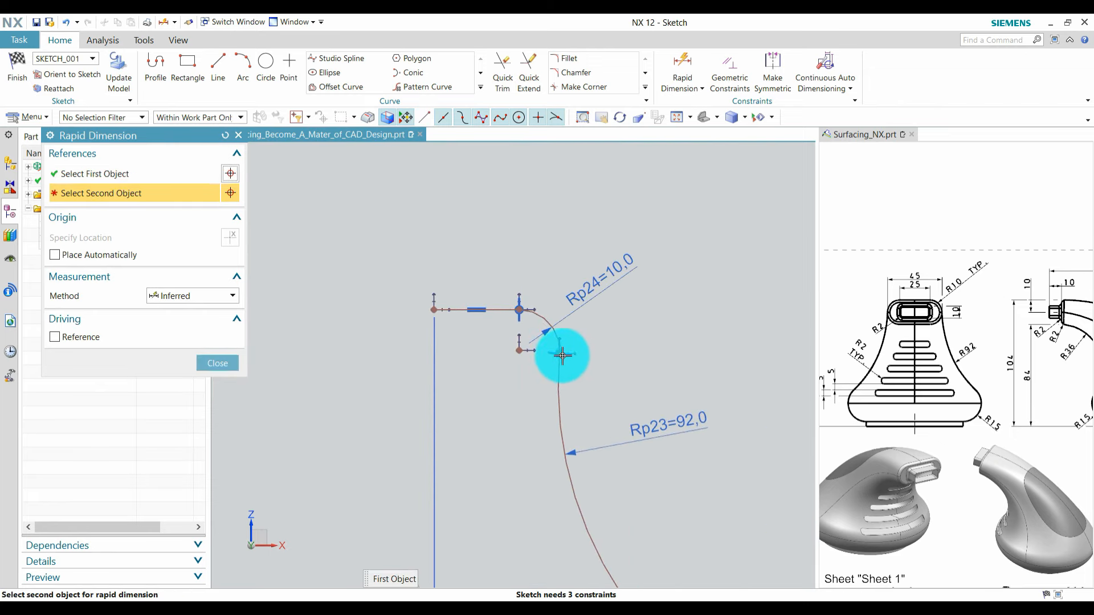
left_click(560, 353)
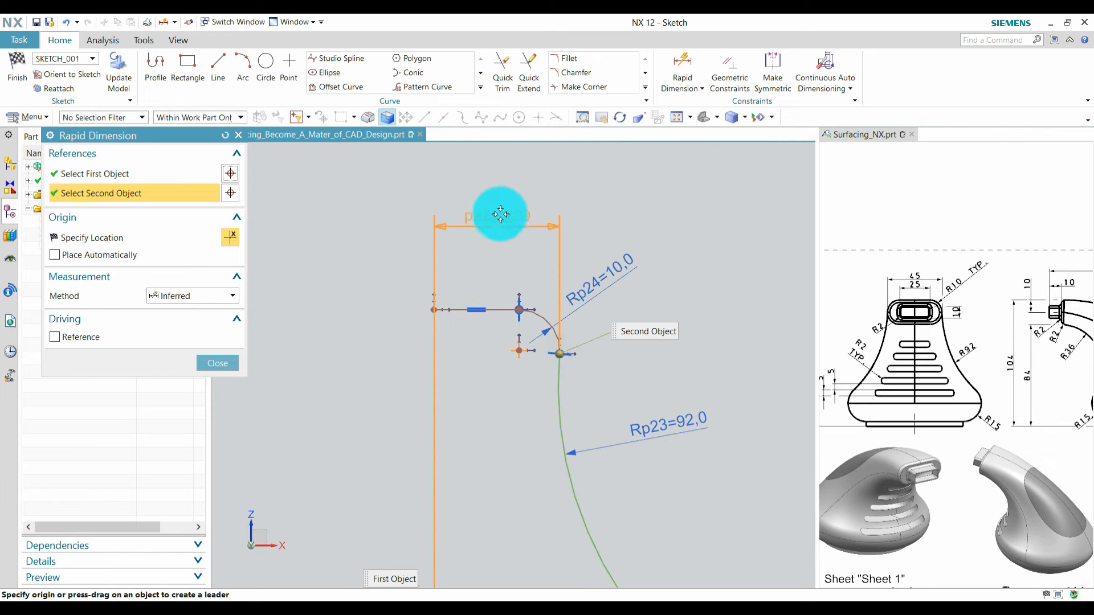
left_click(590, 219)
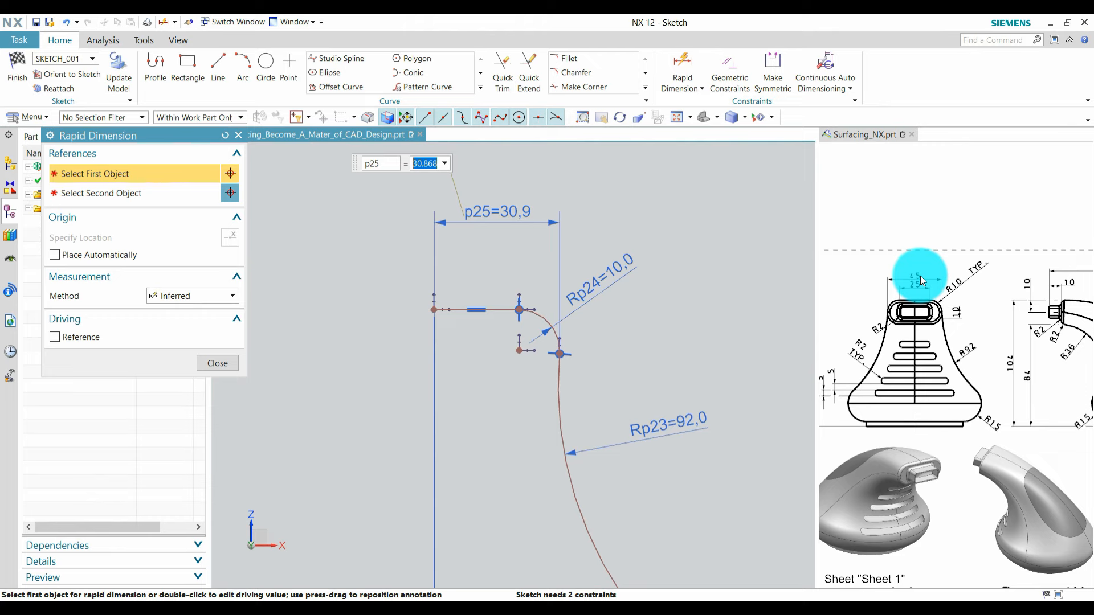
type("45/2")
key("Return")
key("Escape")
Step: Constrain the free inner endpoint of the top horizontal line to lie on the sketch vertical axis
scroll(478, 313, "down", 2)
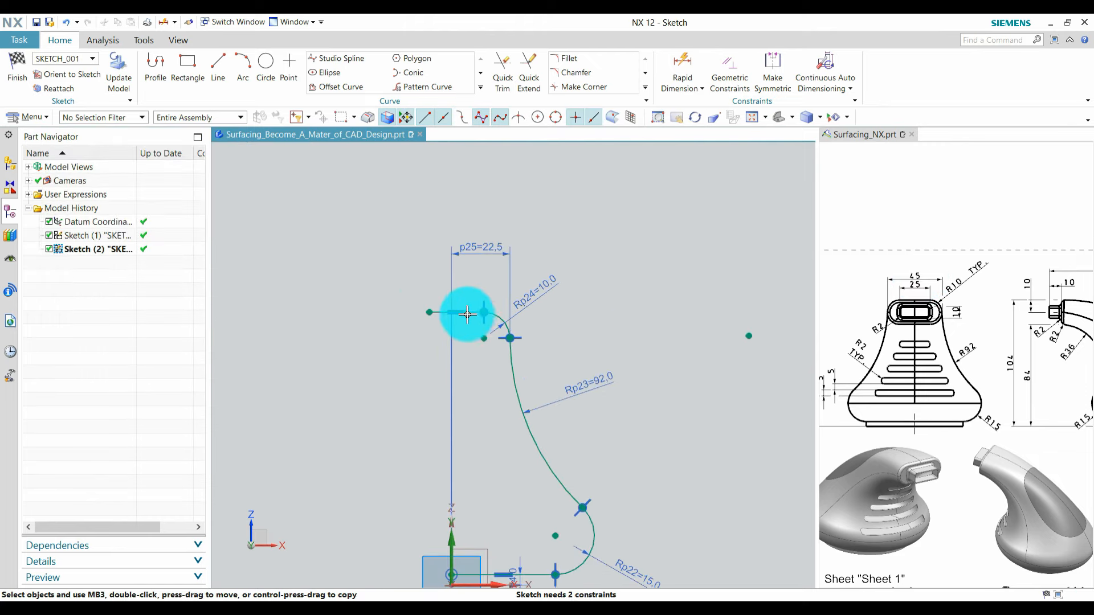
left_click(431, 313)
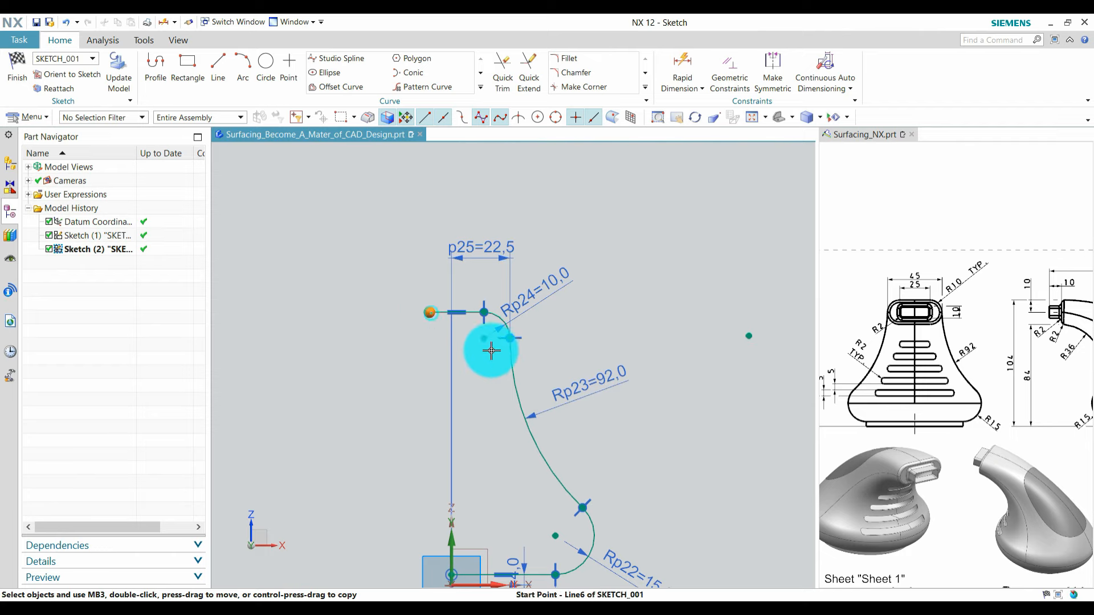
scroll(491, 350, "down", 2)
scroll(468, 482, "up", 1)
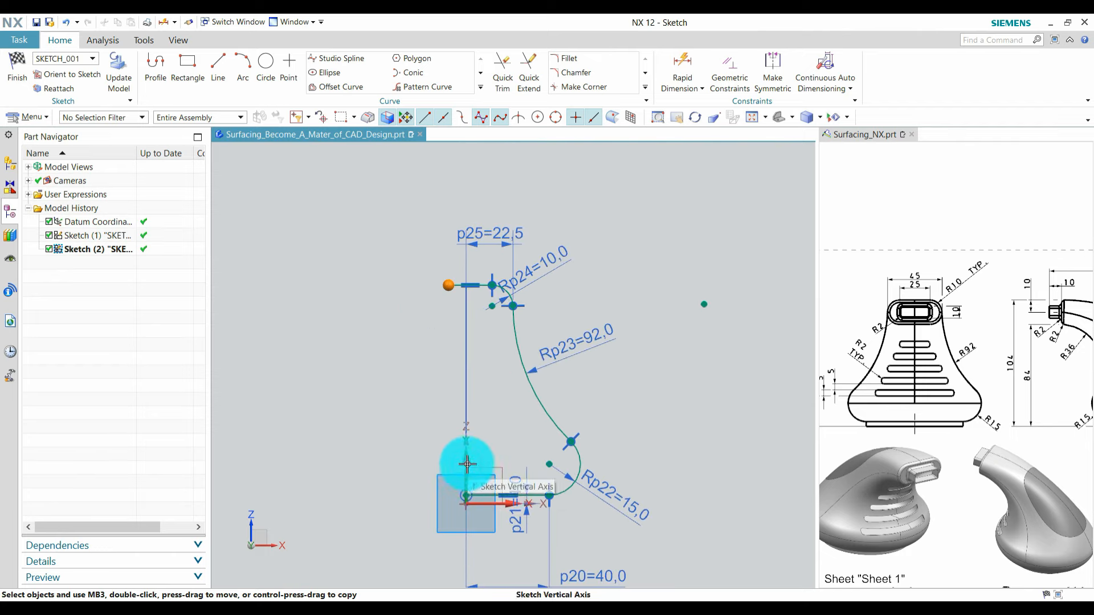
left_click(467, 465)
left_click(495, 444)
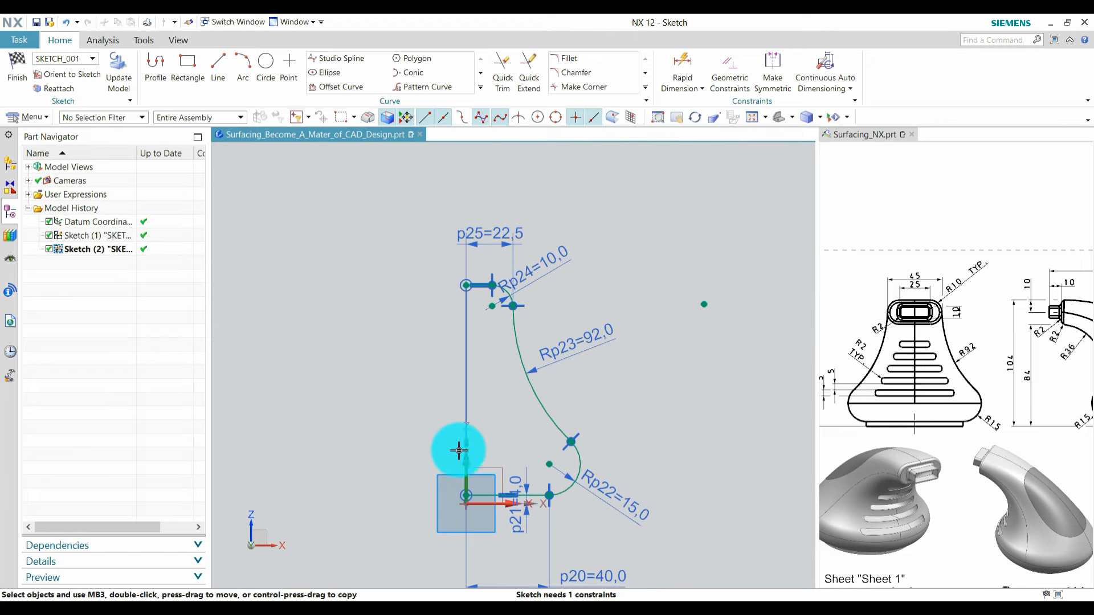
Step: Move the 10 mm radius dimension text outward, clear of the 22.5 mm width dimension
scroll(471, 399, "down", 2)
scroll(463, 420, "up", 2)
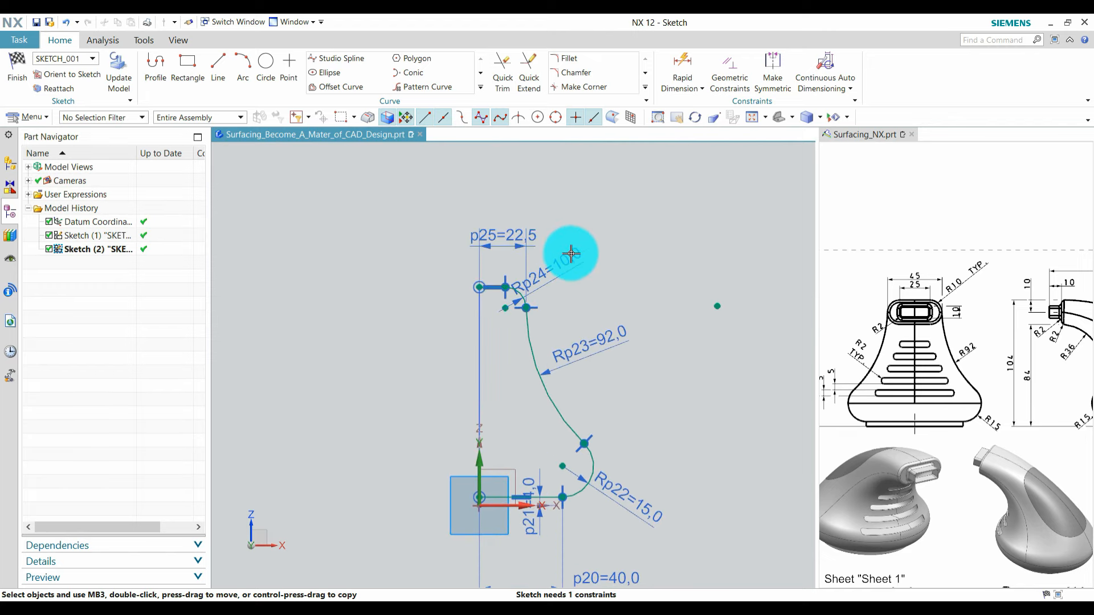
left_click_drag(571, 255, 588, 231)
scroll(640, 293, "down", 2)
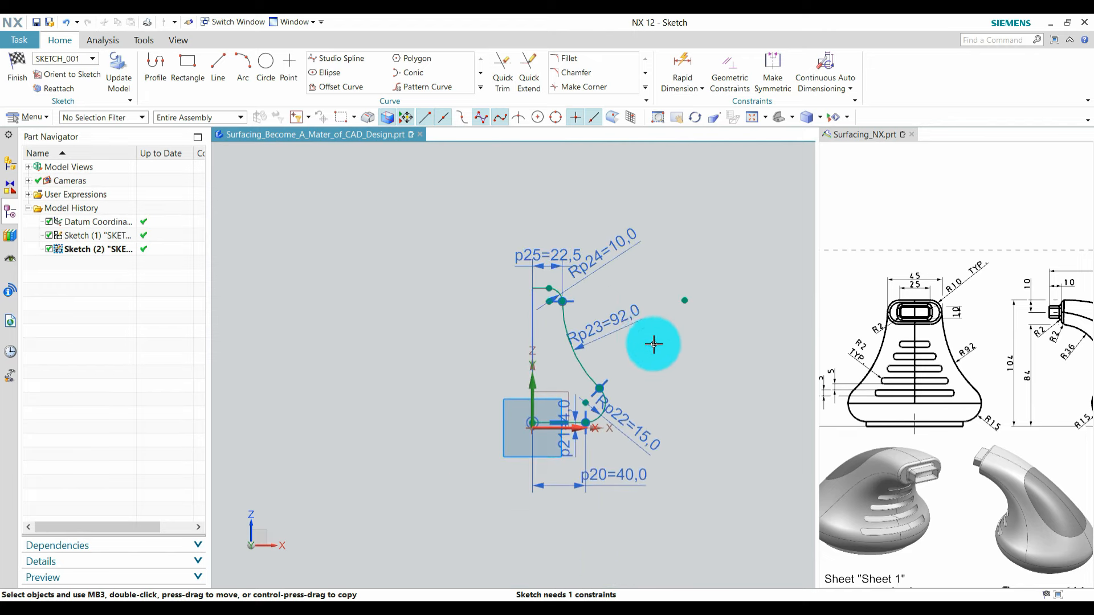
Step: Dimension the vertical distance between the top horizontal line and the sketch horizontal axis and set it to 104 mm
scroll(618, 308, "up", 2)
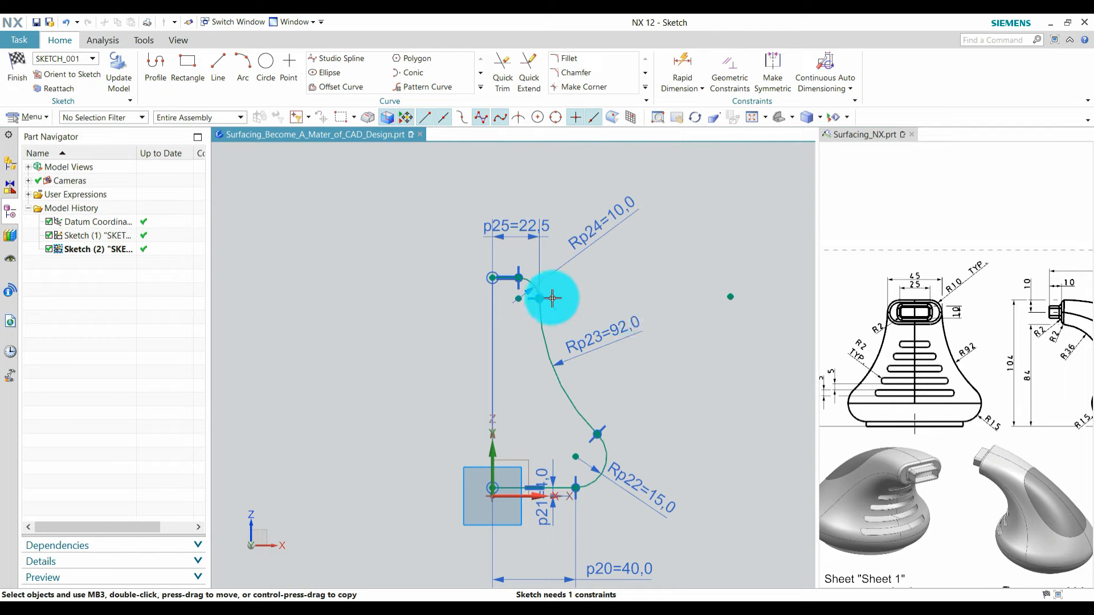
left_click(682, 72)
left_click(519, 278)
left_click(516, 496)
left_click(398, 388)
type("104")
key("Return")
key("Escape")
scroll(1075, 371, "up", 2)
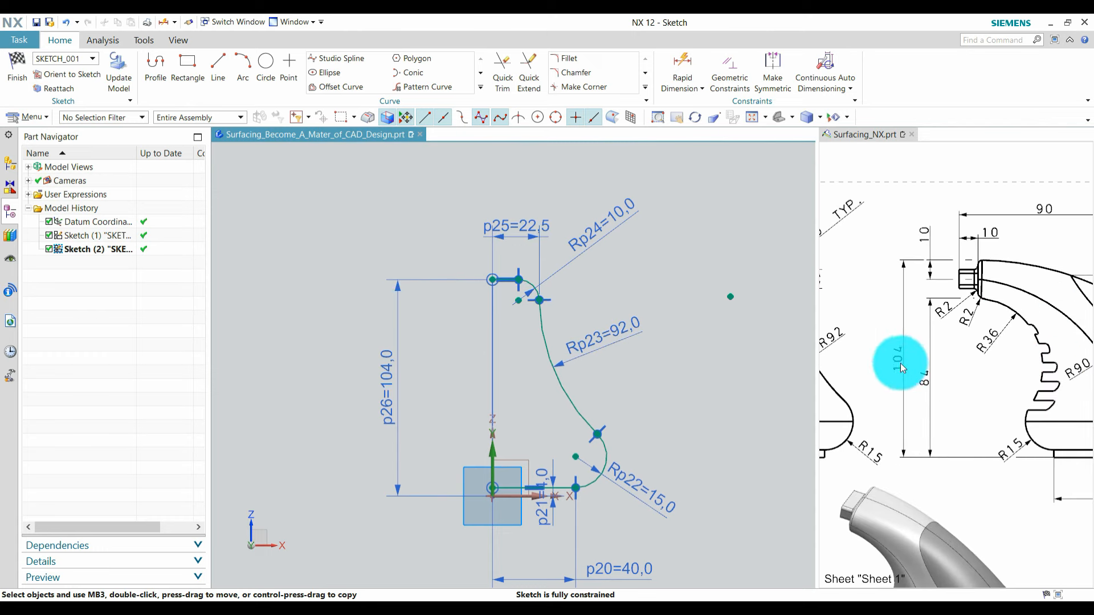